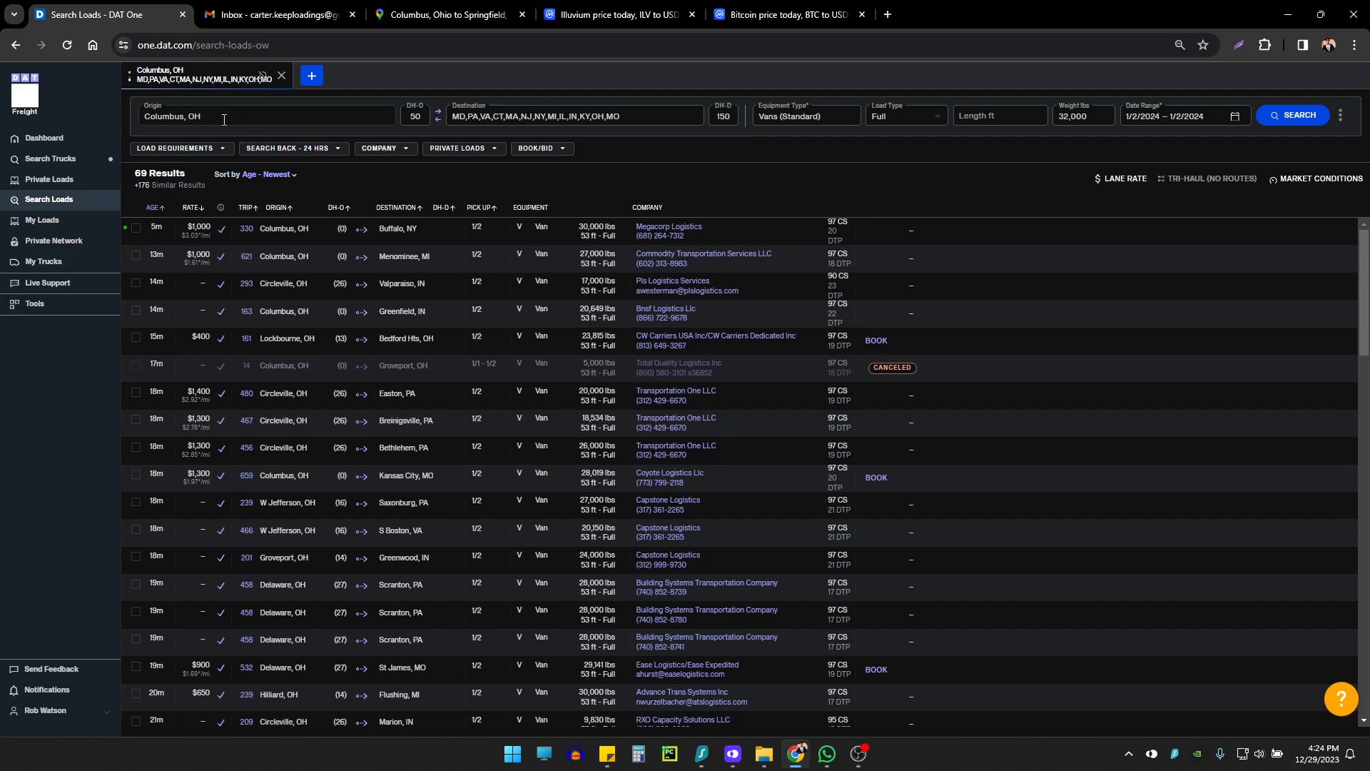
{"action": "left_click", "coordinate": [224, 120]}
{"action": "left_click", "coordinate": [432, 171]}
{"action": "left_click", "coordinate": [151, 118]}
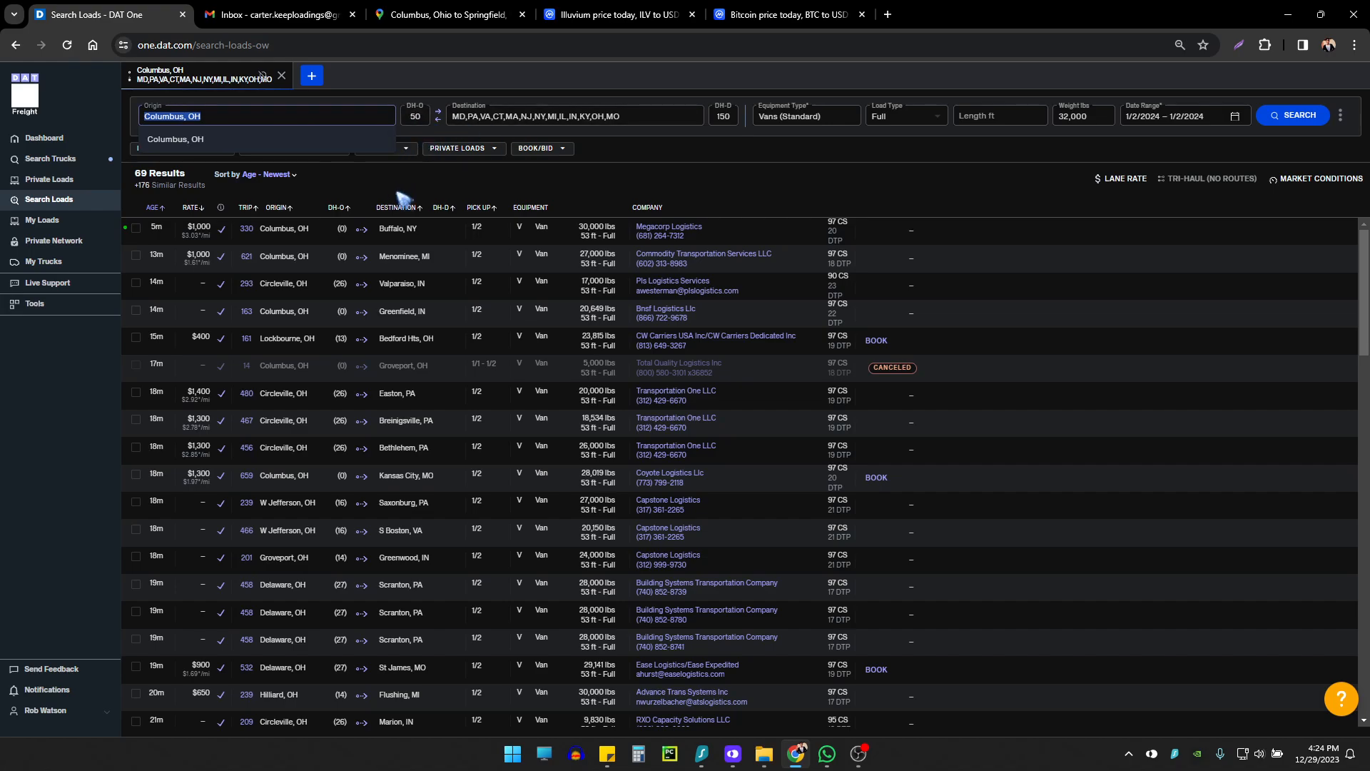
{"action": "left_click", "coordinate": [436, 178]}
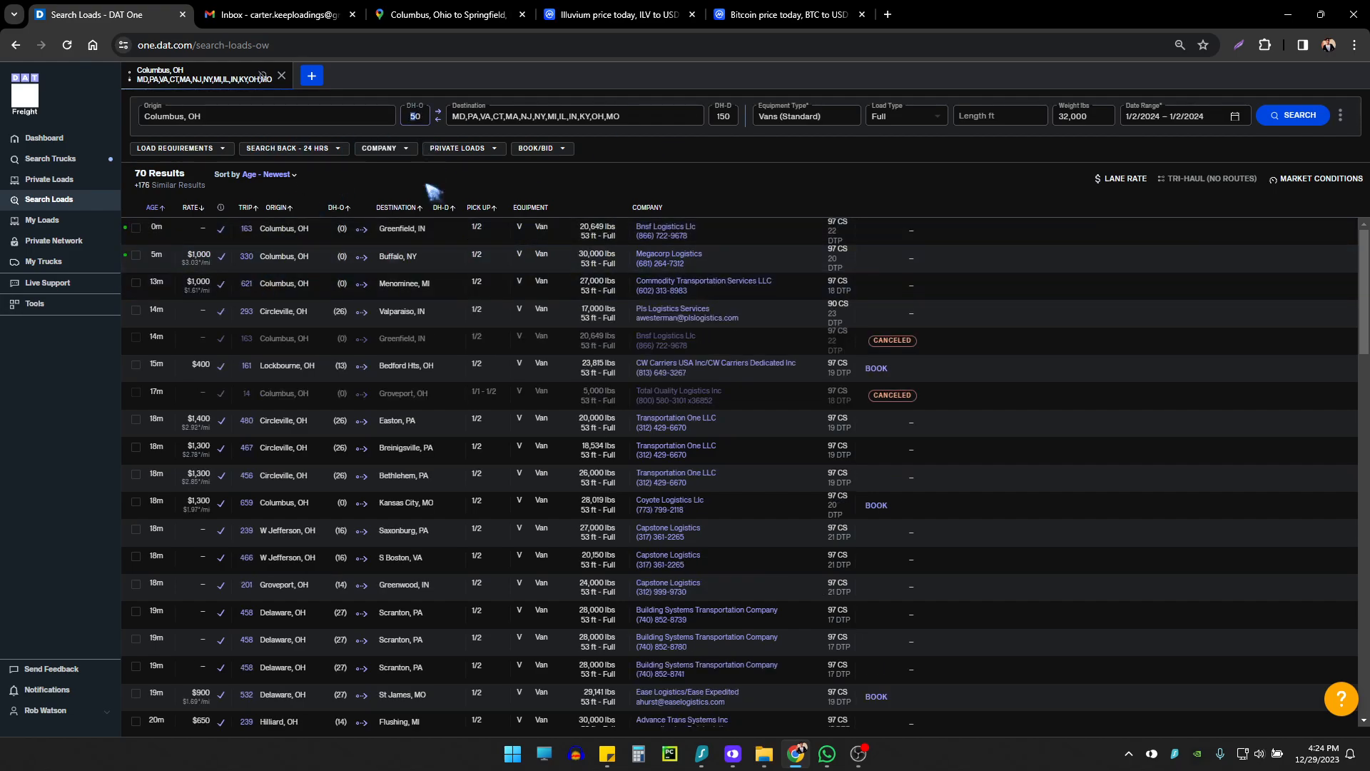
Step: Set the origin deadhead radius for Columbus, OH to 50 miles and rerun the load search
{"action": "left_click", "coordinate": [413, 115]}
{"action": "left_click", "coordinate": [1284, 121]}
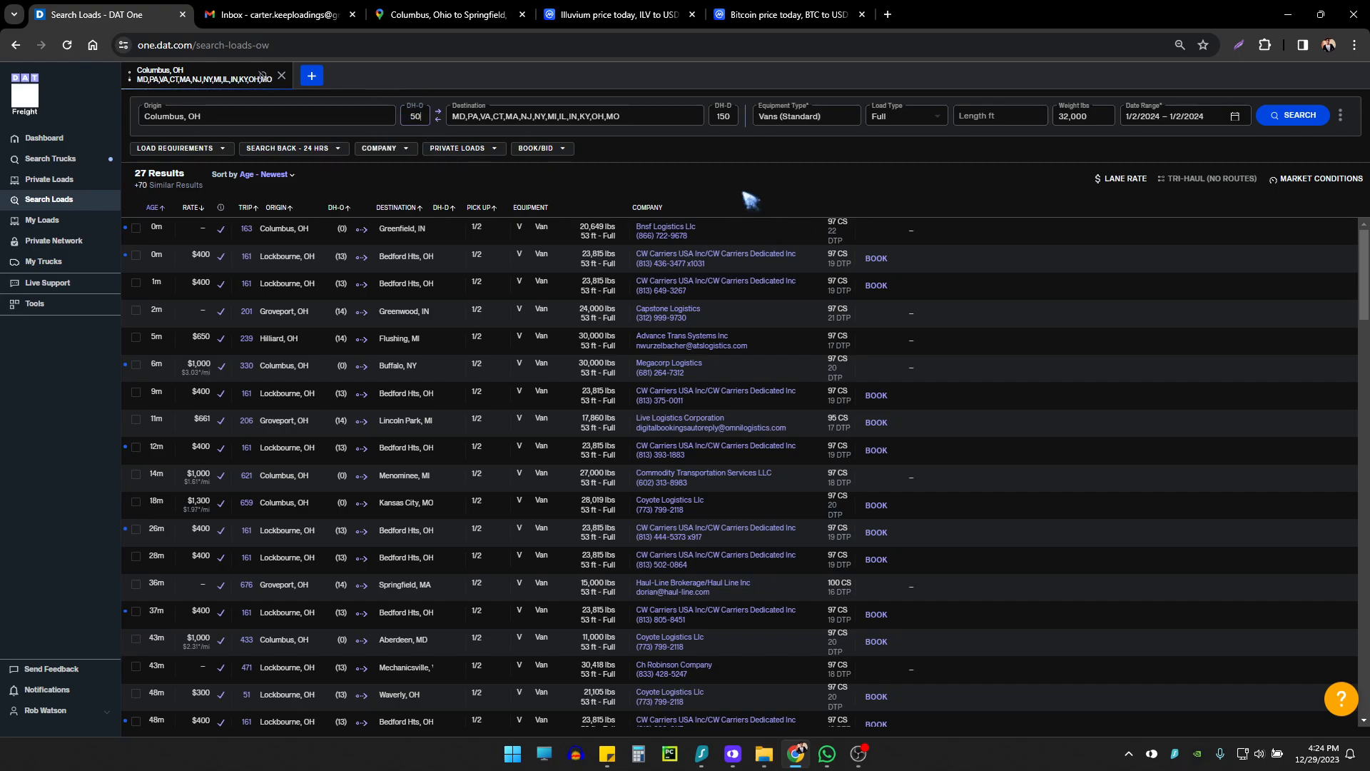
{"action": "left_click", "coordinate": [1277, 121]}
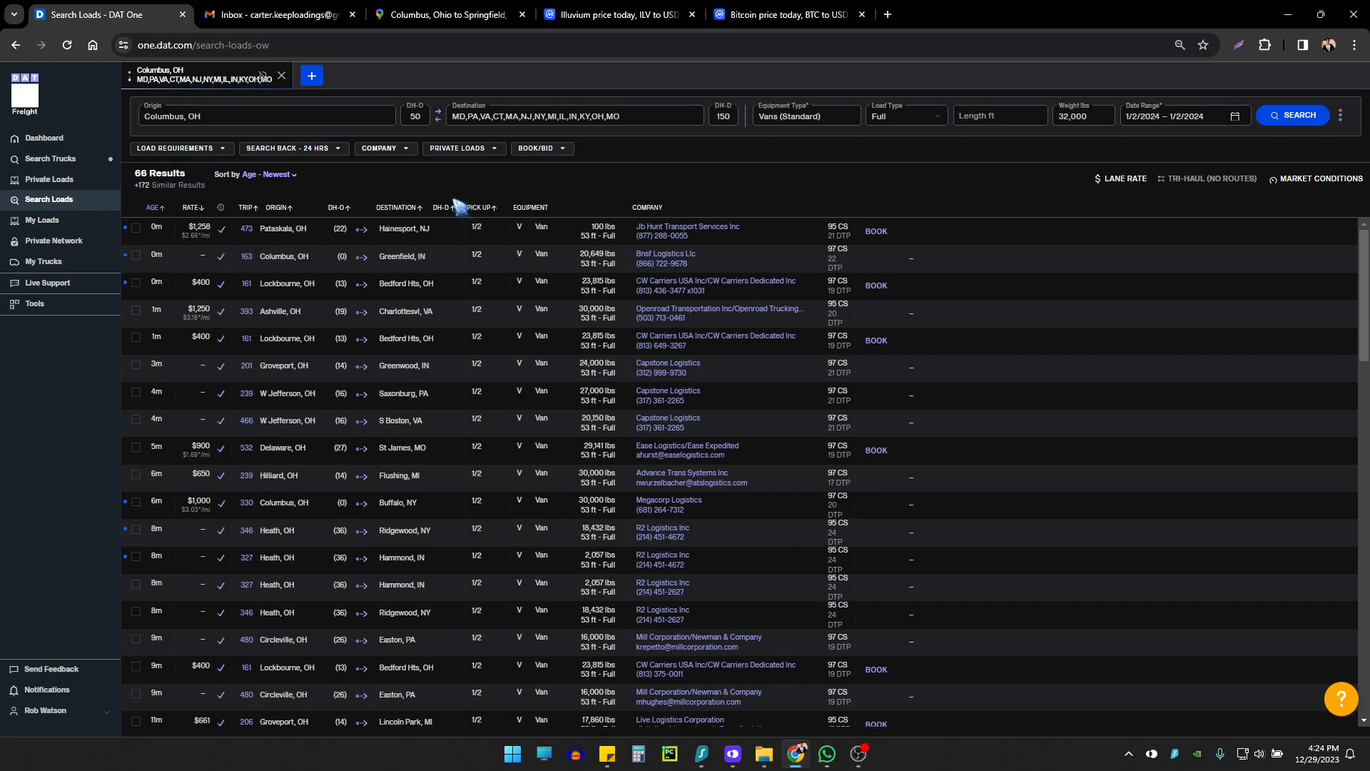
Step: Switch to the Google Maps route from Columbus through Groveport and change its final destination to Chicago, Illinois
{"action": "left_click", "coordinate": [442, 14]}
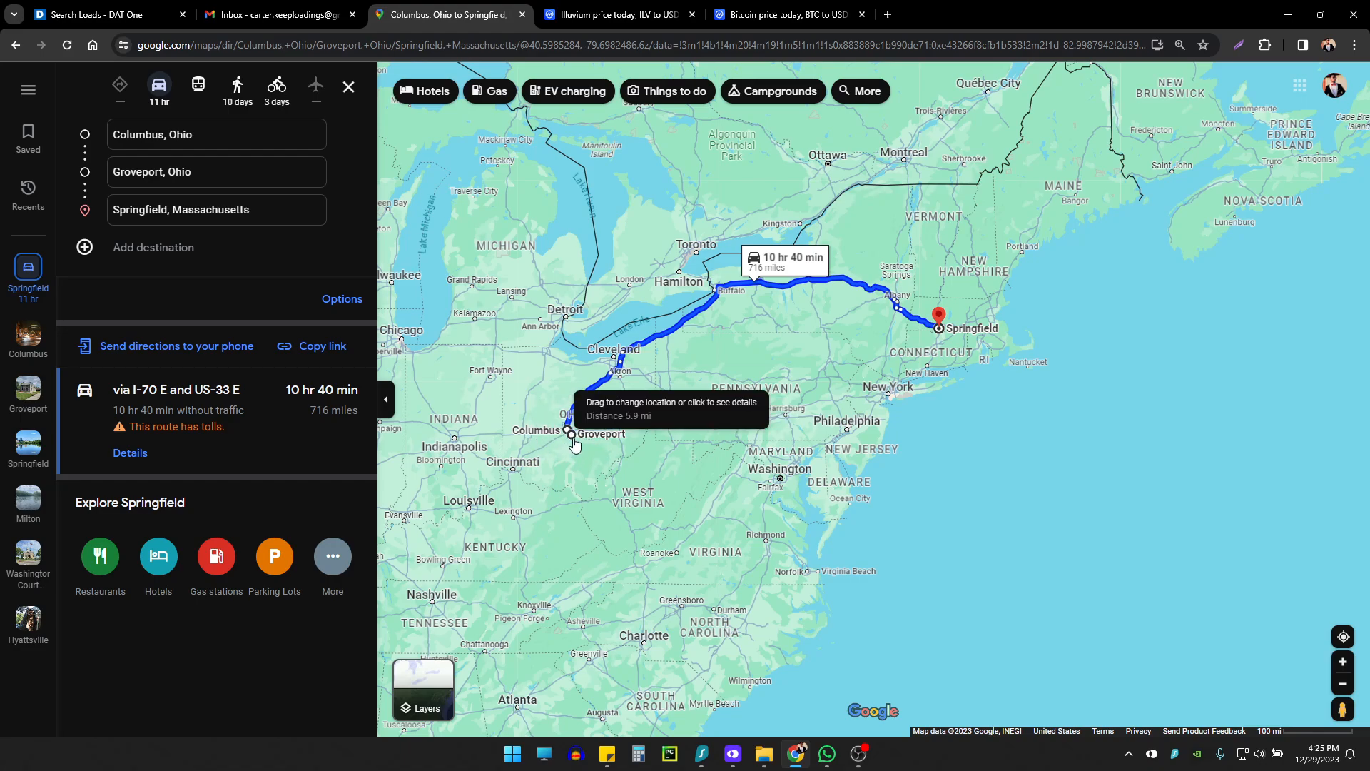
{"action": "scroll", "coordinate": [575, 444], "scroll_direction": "up", "scroll_amount": 3}
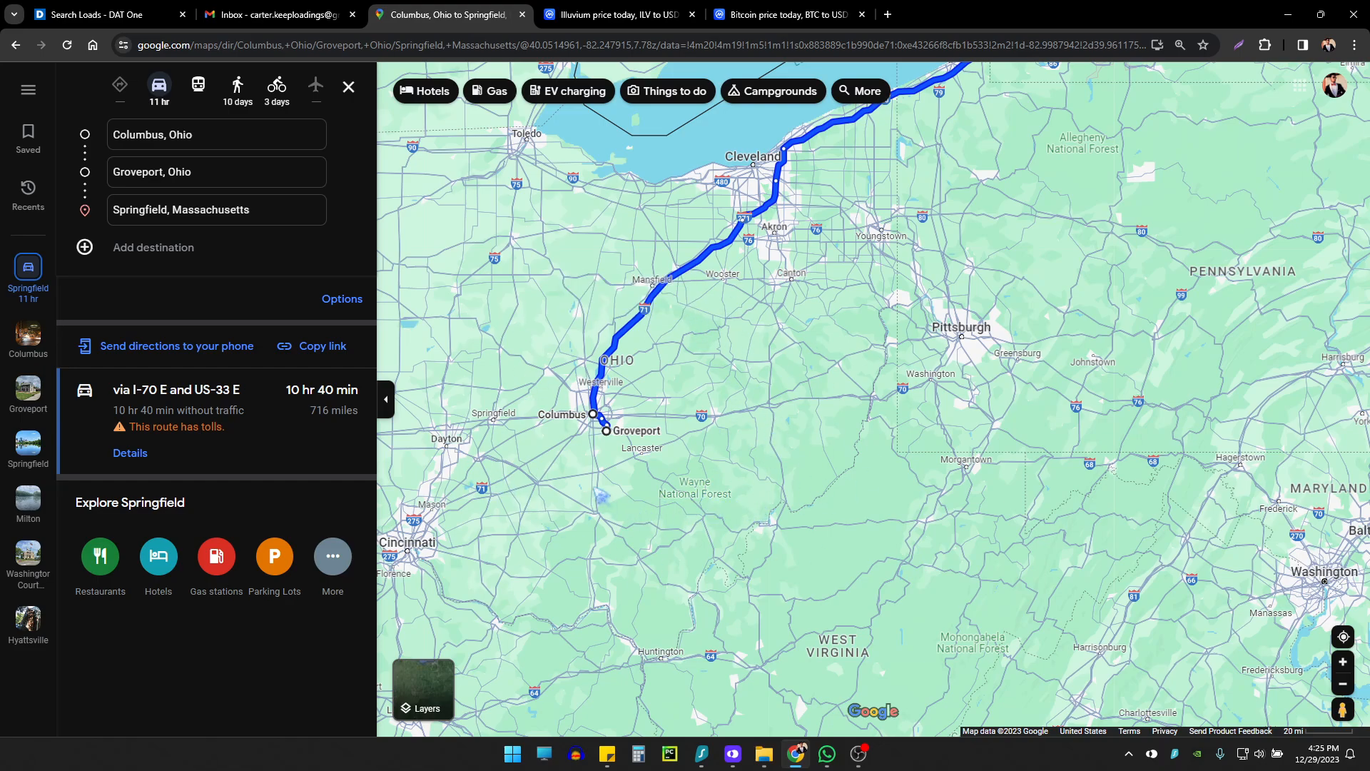
{"action": "scroll", "coordinate": [632, 485], "scroll_direction": "down", "scroll_amount": 3}
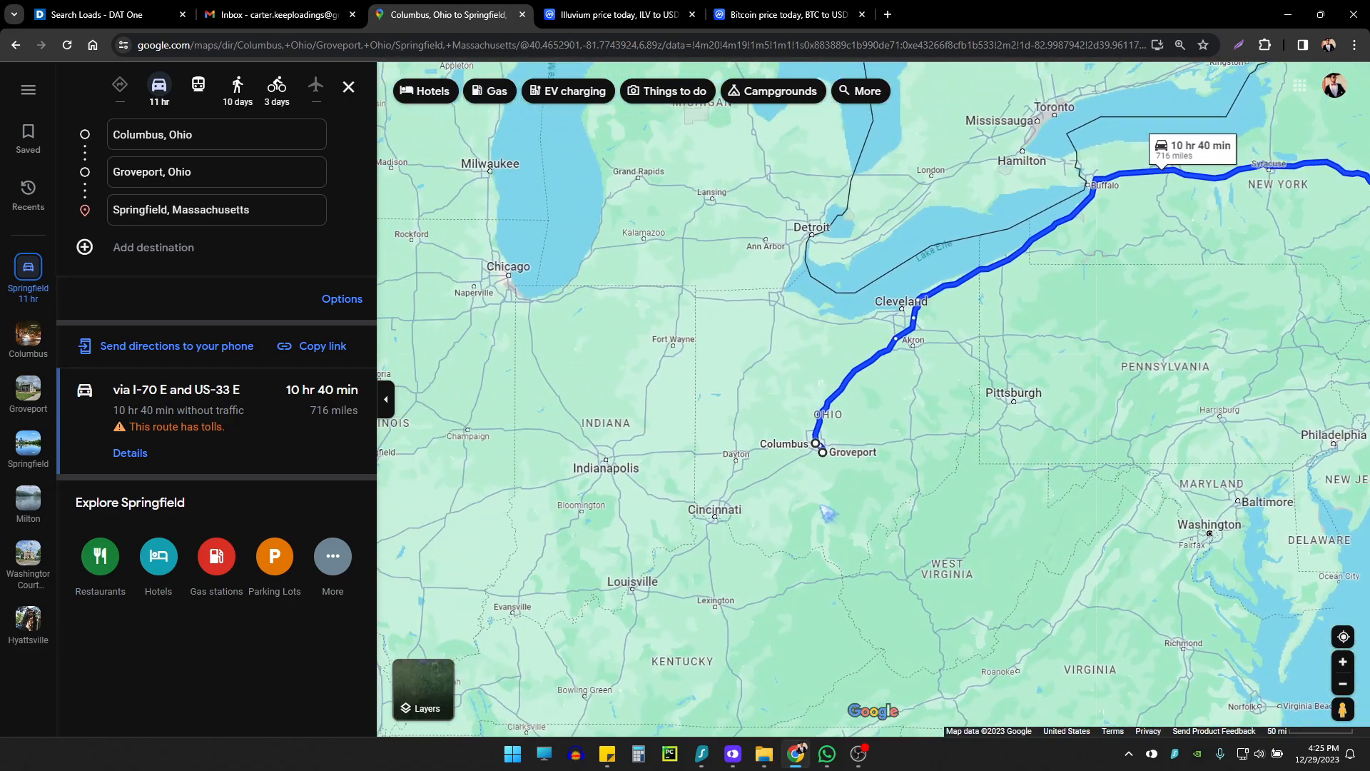
{"action": "left_click", "coordinate": [276, 203]}
{"action": "type", "text": "chica"}
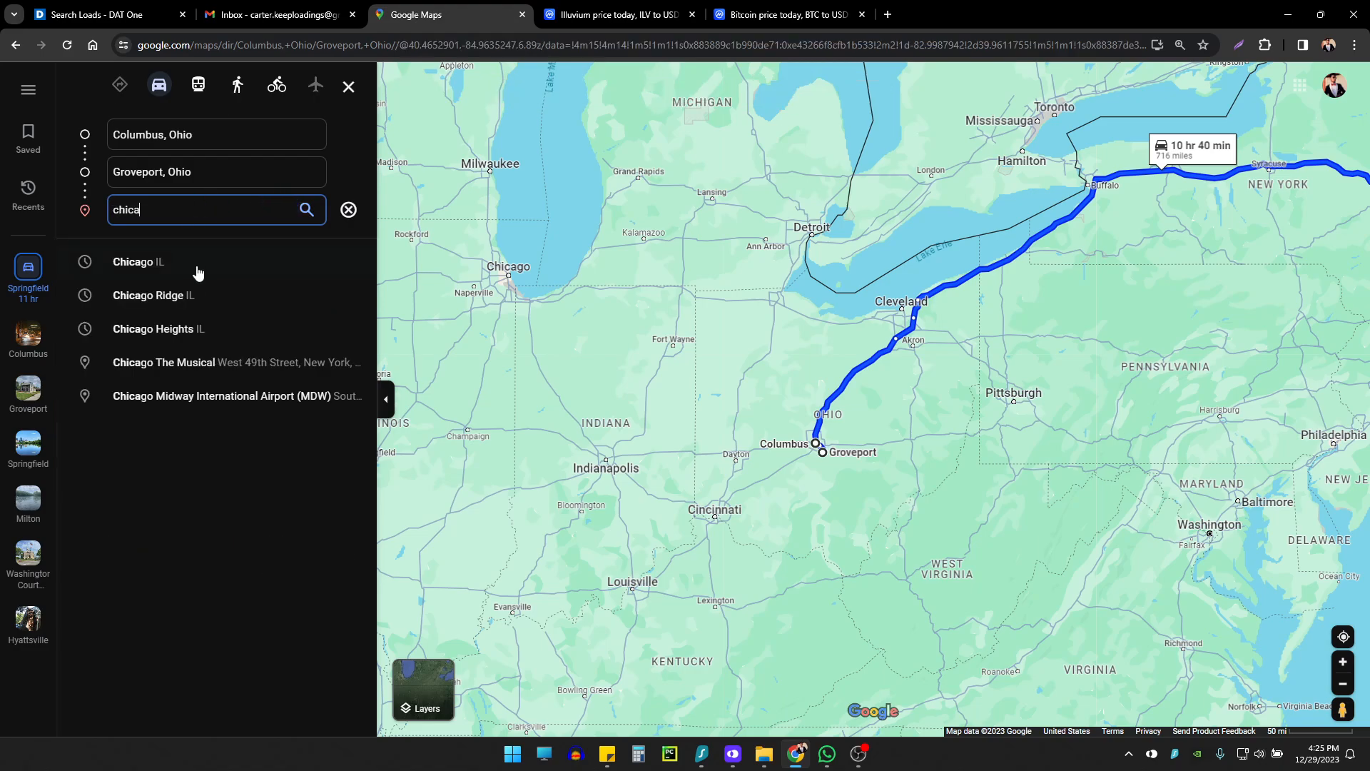
{"action": "left_click", "coordinate": [198, 272]}
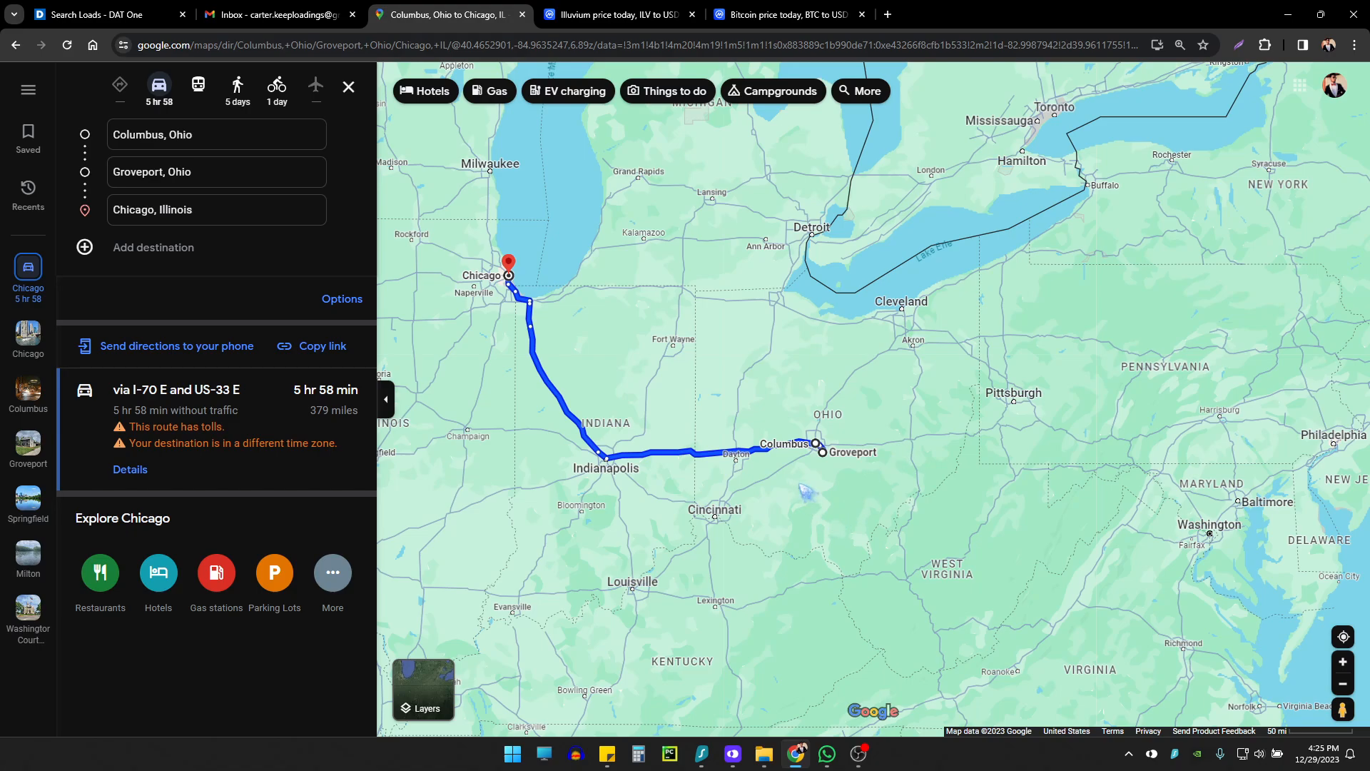
{"action": "scroll", "coordinate": [993, 495], "scroll_direction": "down", "scroll_amount": 5}
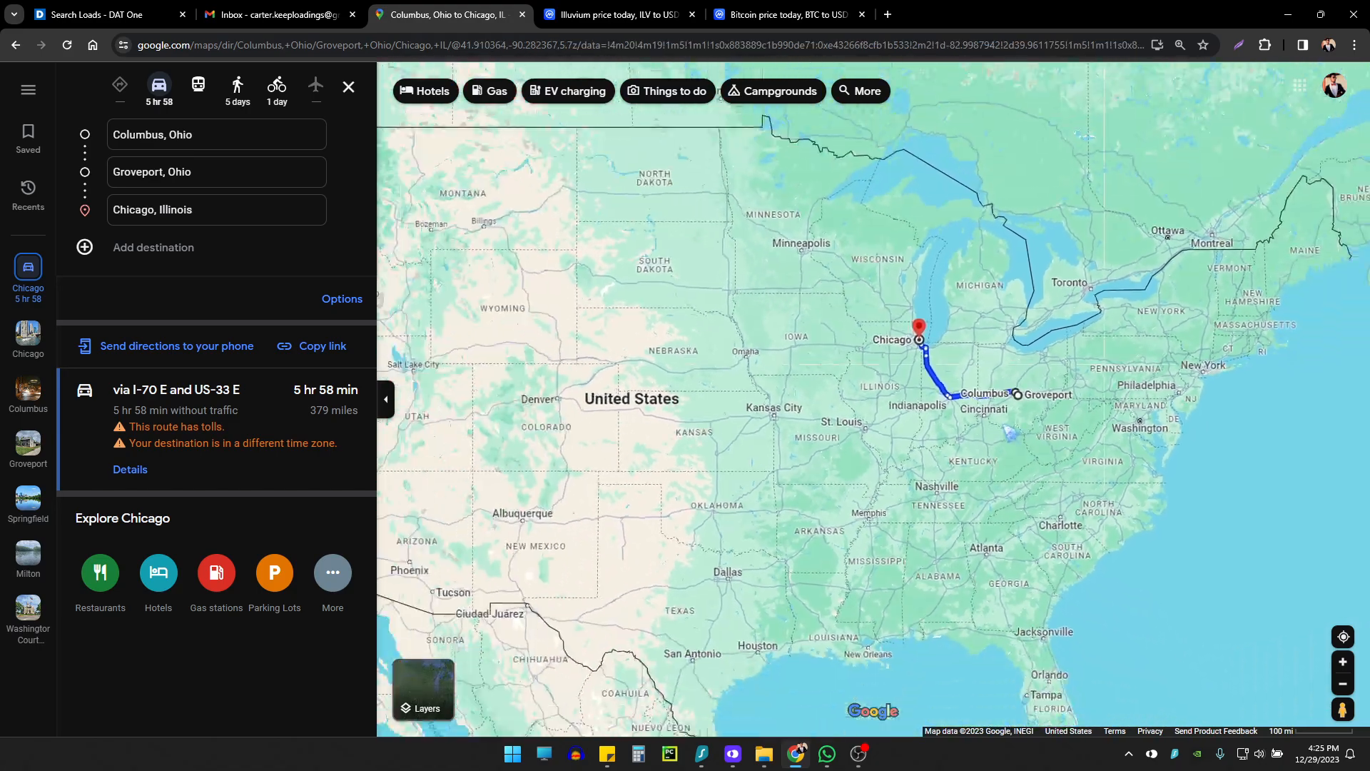
{"action": "scroll", "coordinate": [1010, 432], "scroll_direction": "down", "scroll_amount": 2}
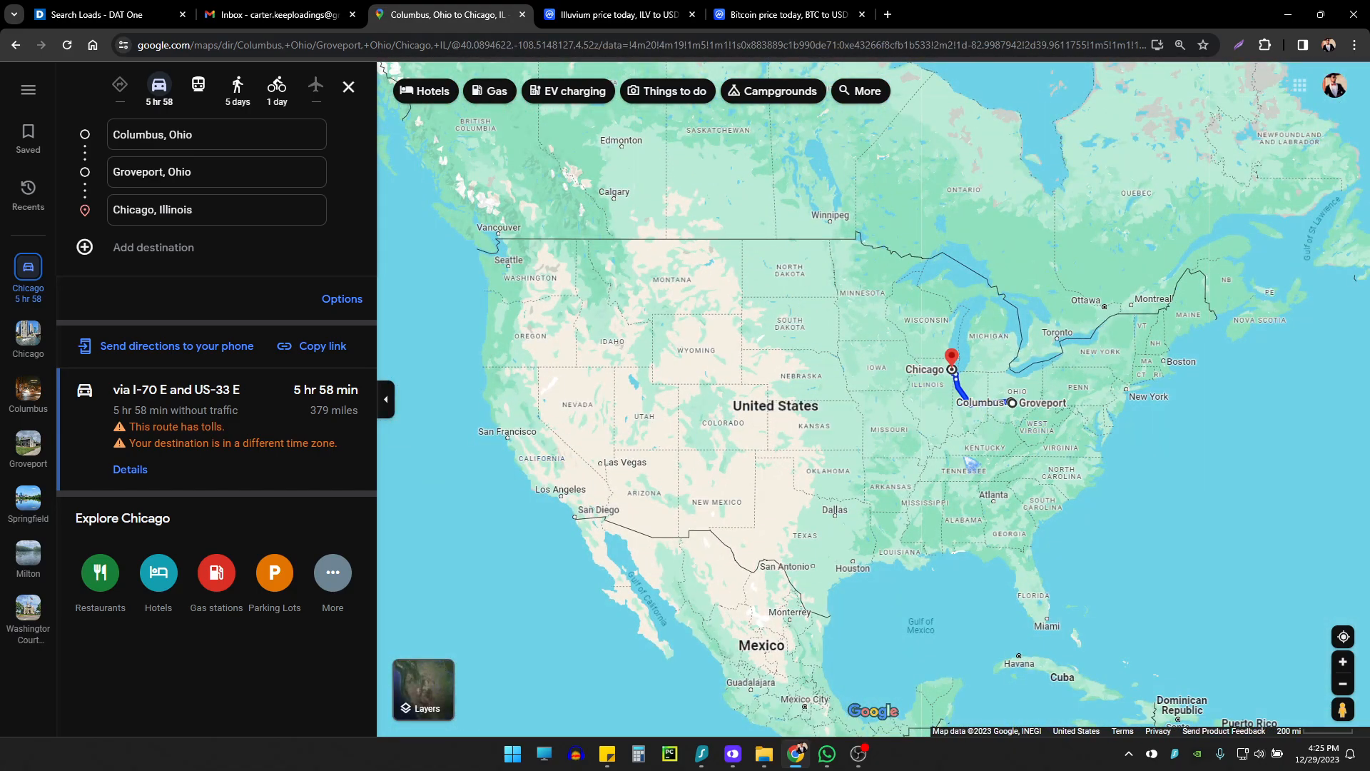
Step: Return to the DAT load search and review the list of destination states
{"action": "left_click", "coordinate": [150, 10]}
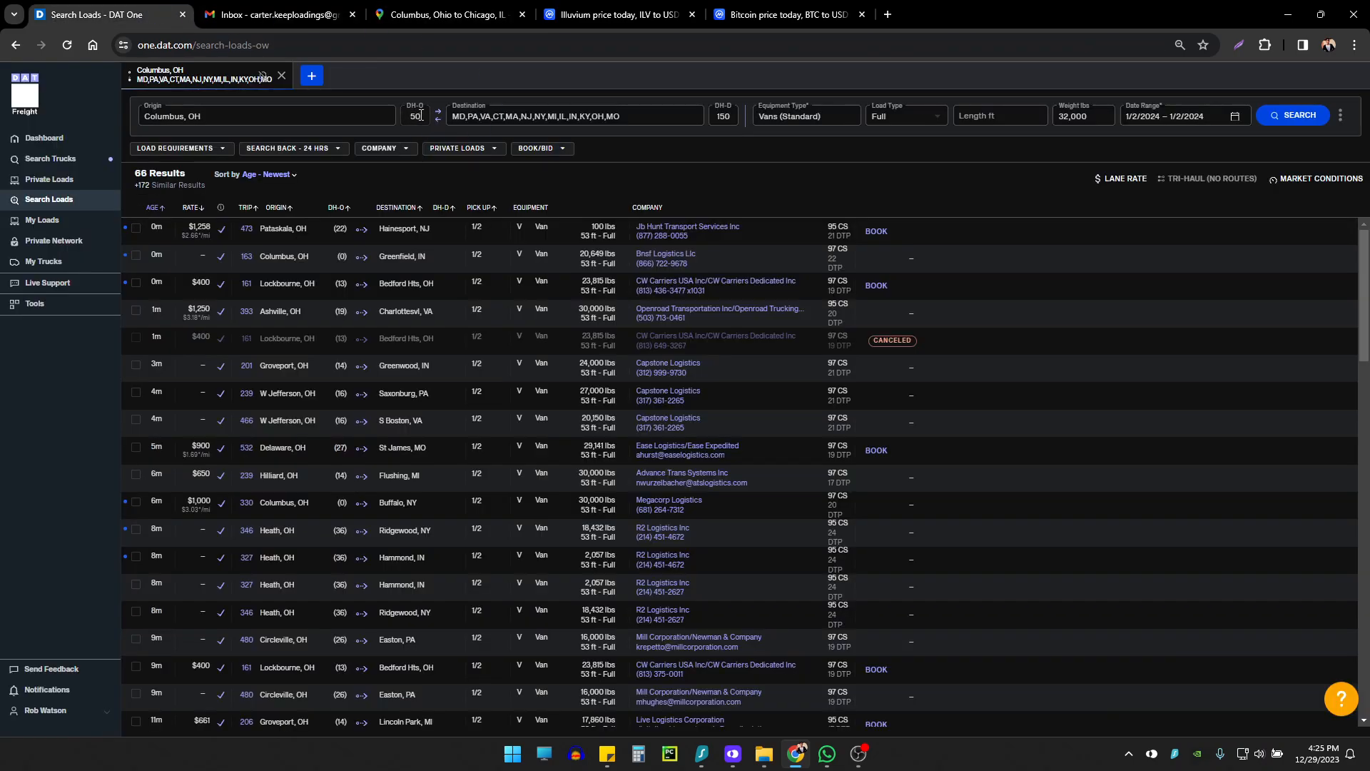
{"action": "left_click", "coordinate": [642, 116]}
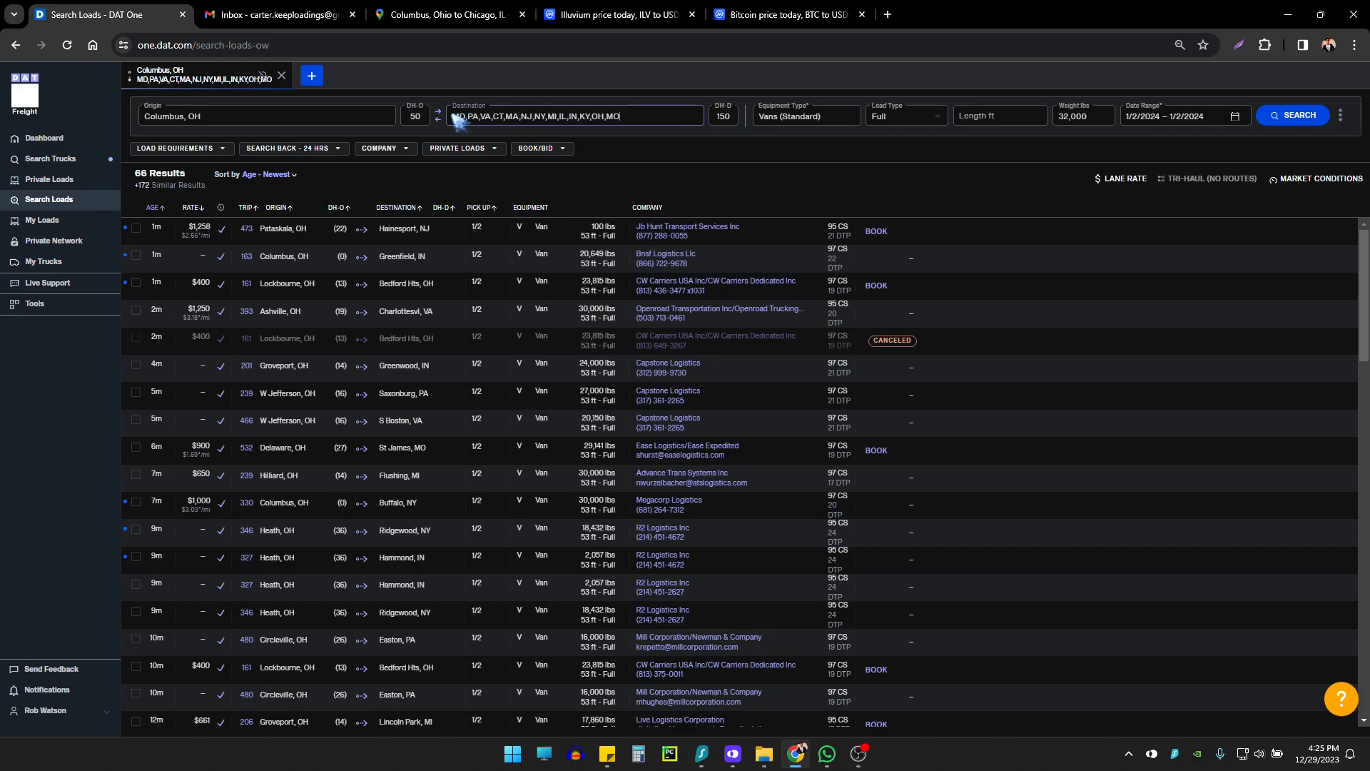
{"action": "left_click_drag", "start_coordinate": [461, 118], "coordinate": [610, 114]}
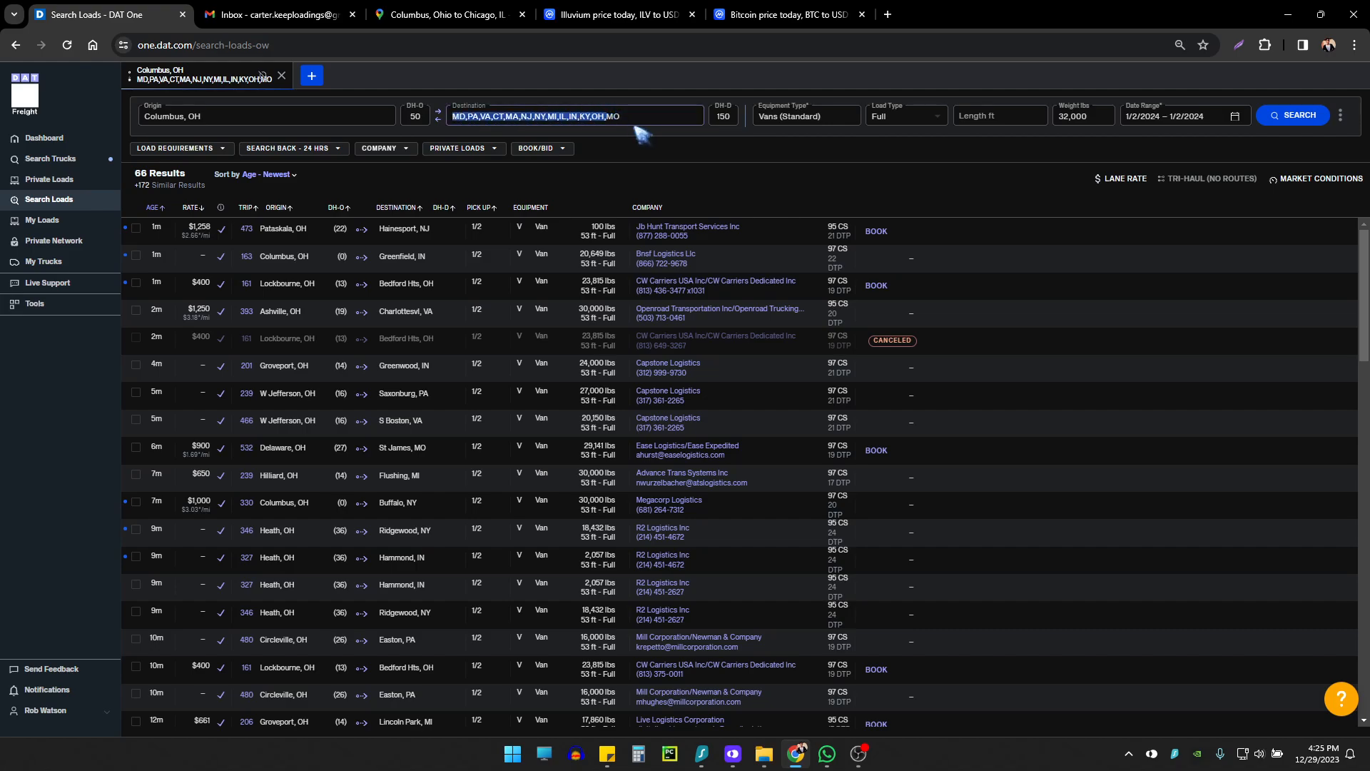
{"action": "left_click", "coordinate": [635, 118]}
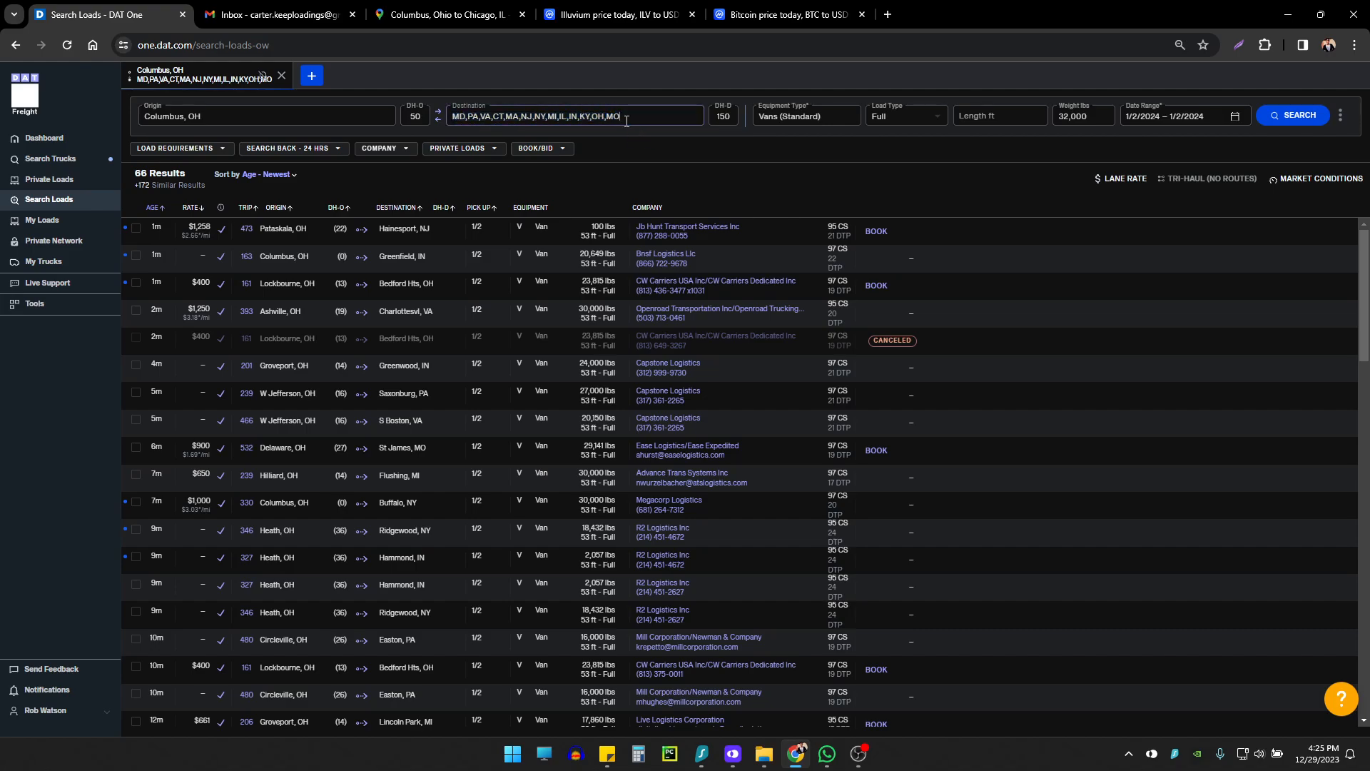
Step: Search Google Images for "dat zones" in a new browser tab and open the DAT freight zone map
{"action": "left_click", "coordinate": [890, 16]}
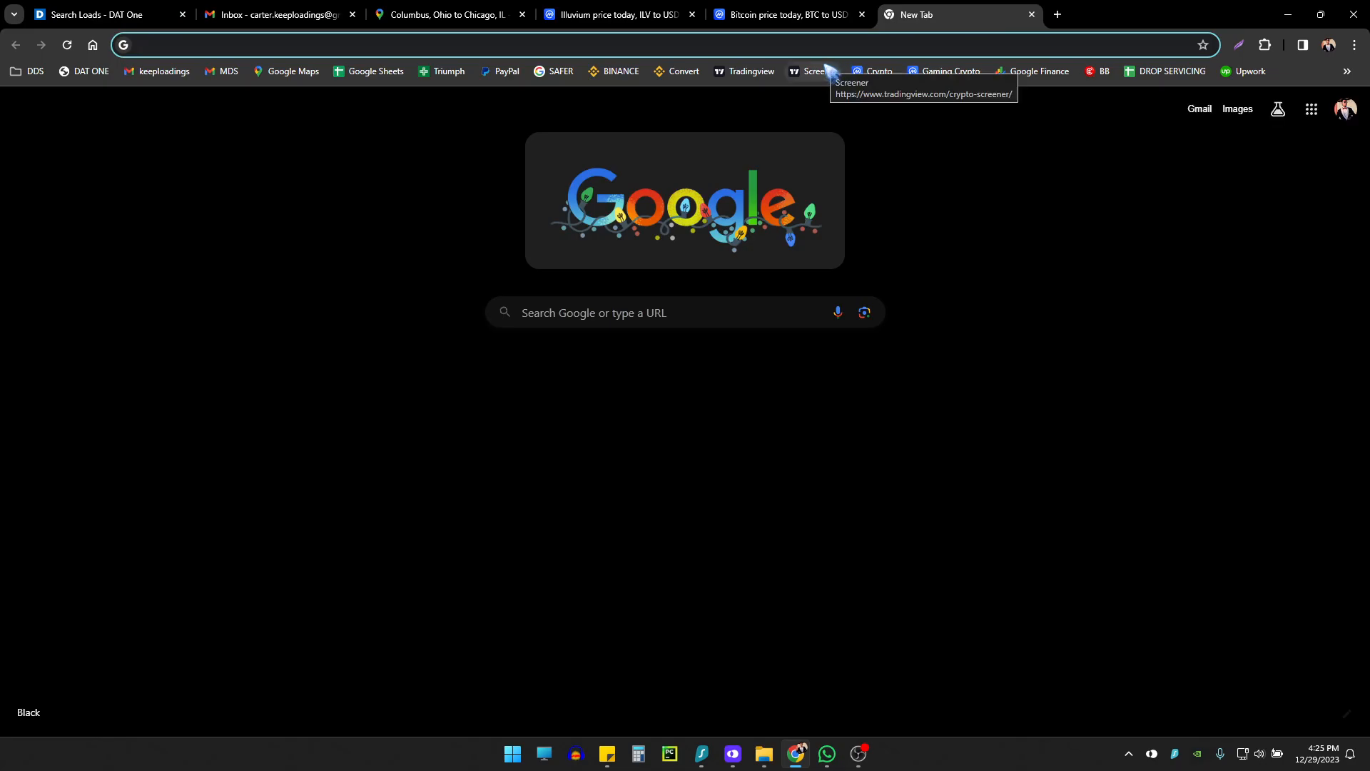
{"action": "type", "text": "z4"}
{"action": "key", "text": "BackSpace"}
{"action": "key", "text": "BackSpace"}
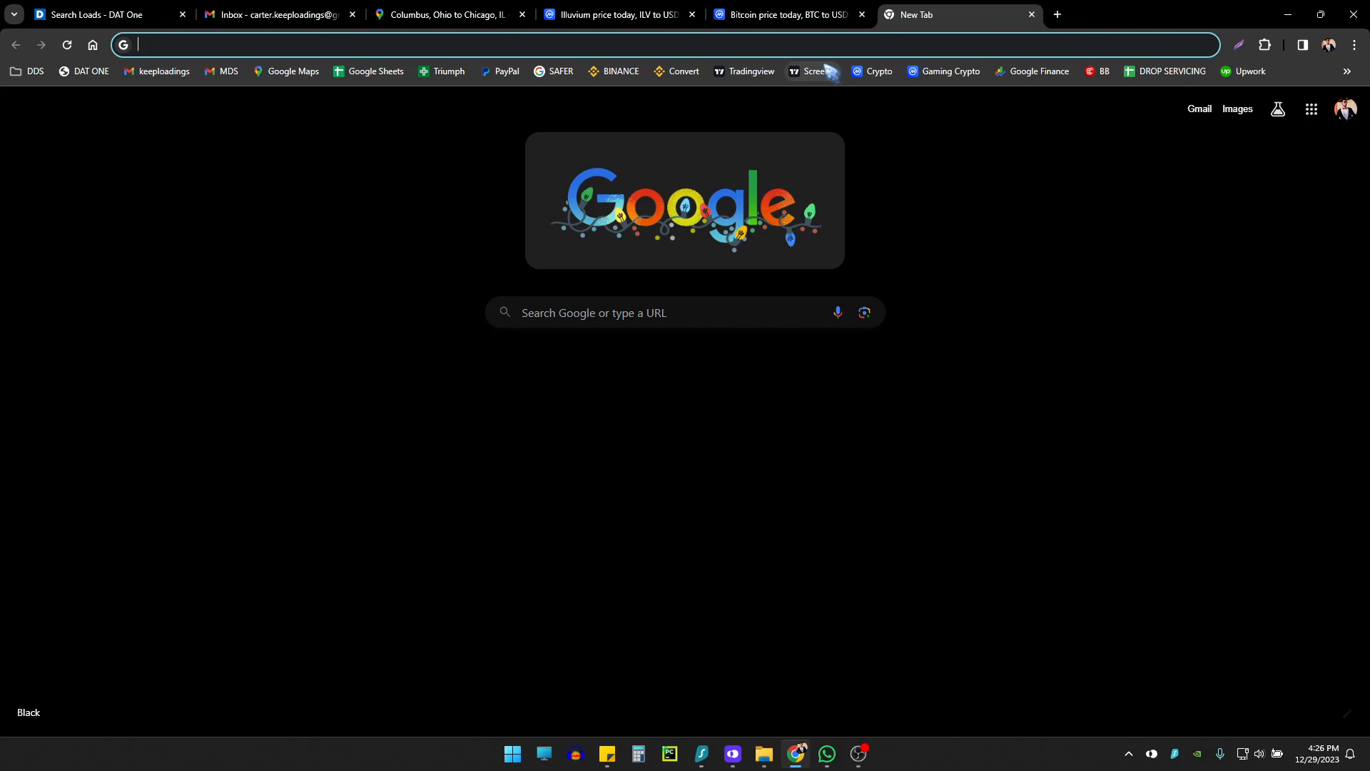
{"action": "type", "text": "dat zones"}
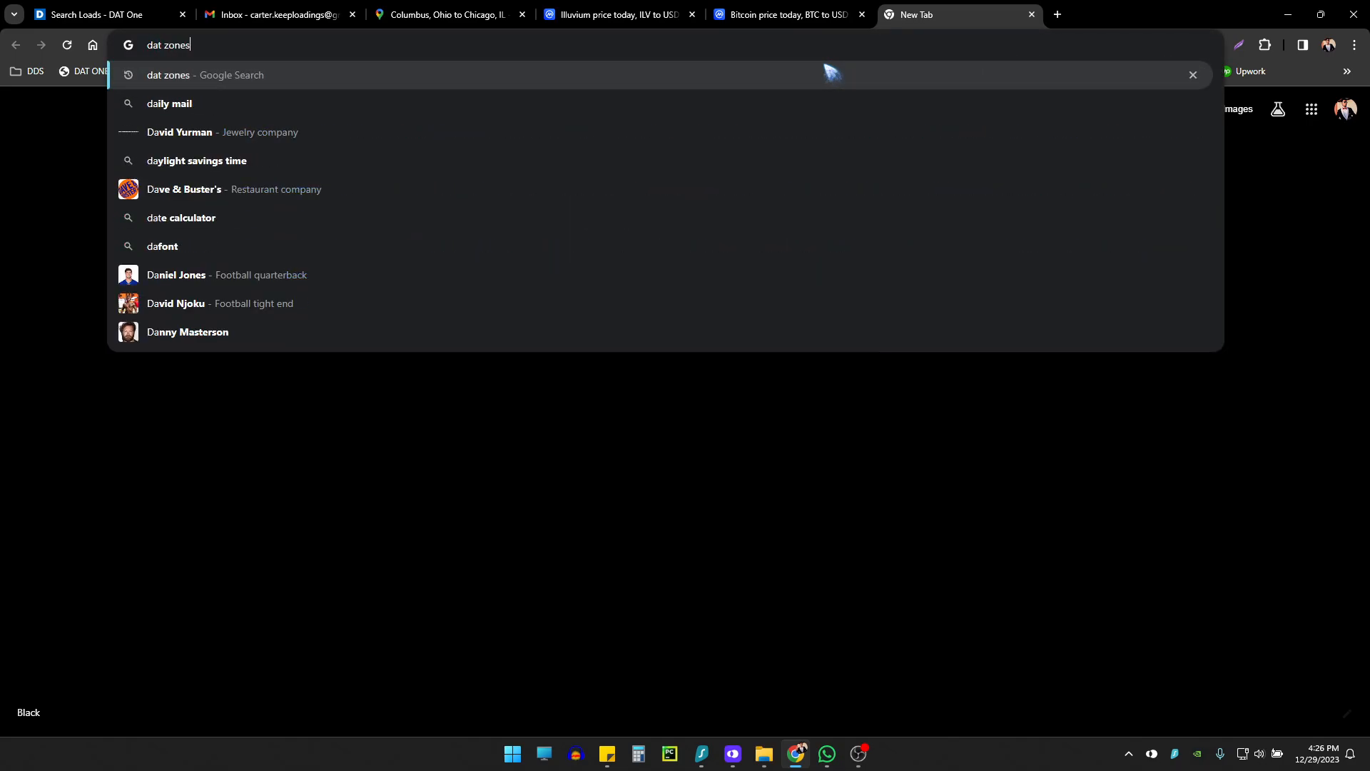
{"action": "key", "text": "Return"}
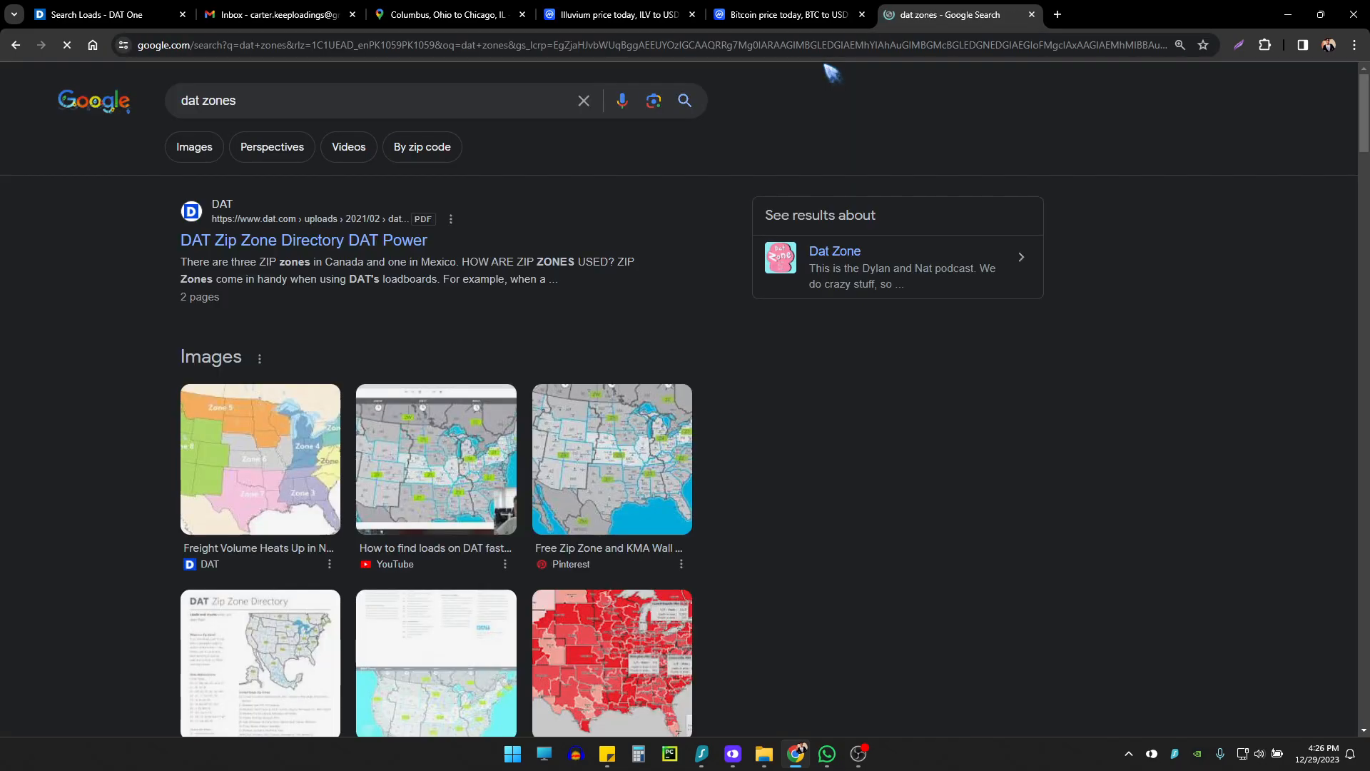
{"action": "left_click", "coordinate": [196, 151]}
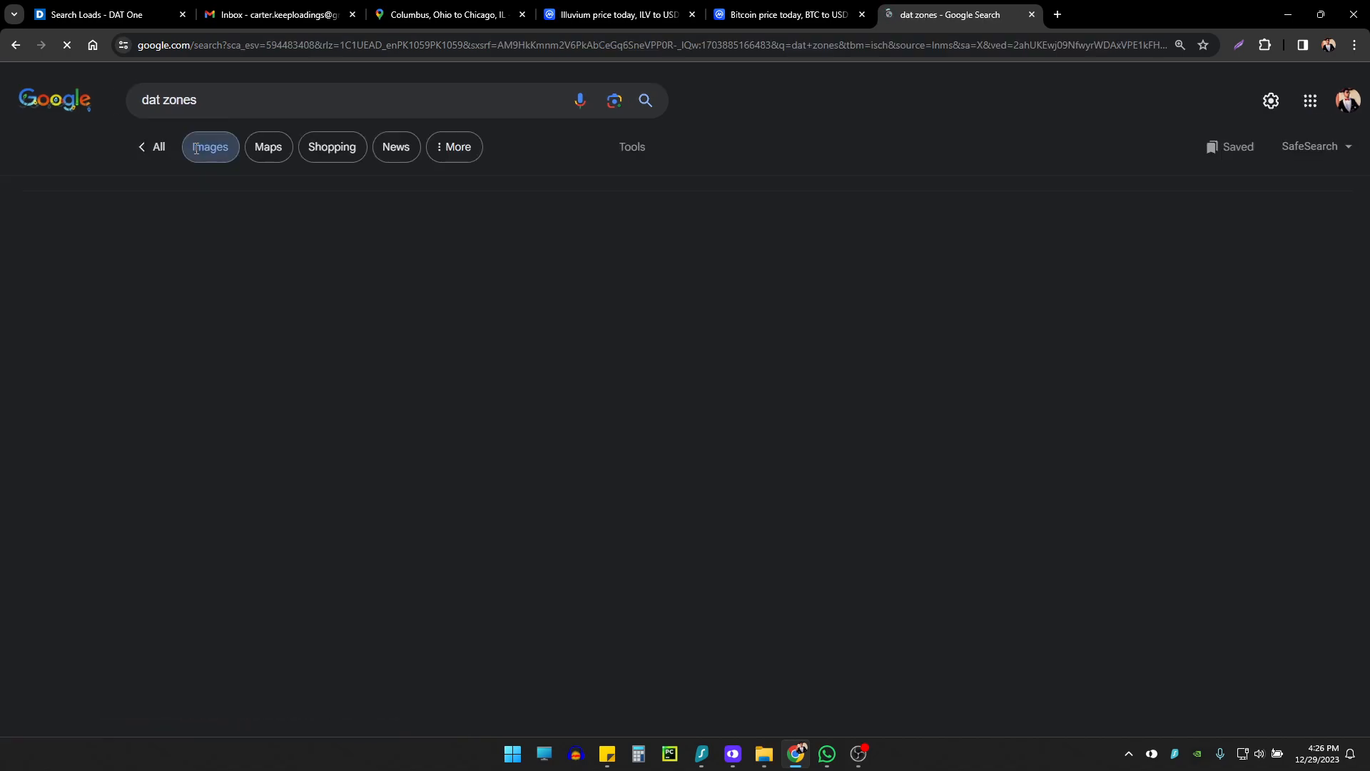
{"action": "left_click", "coordinate": [184, 237]}
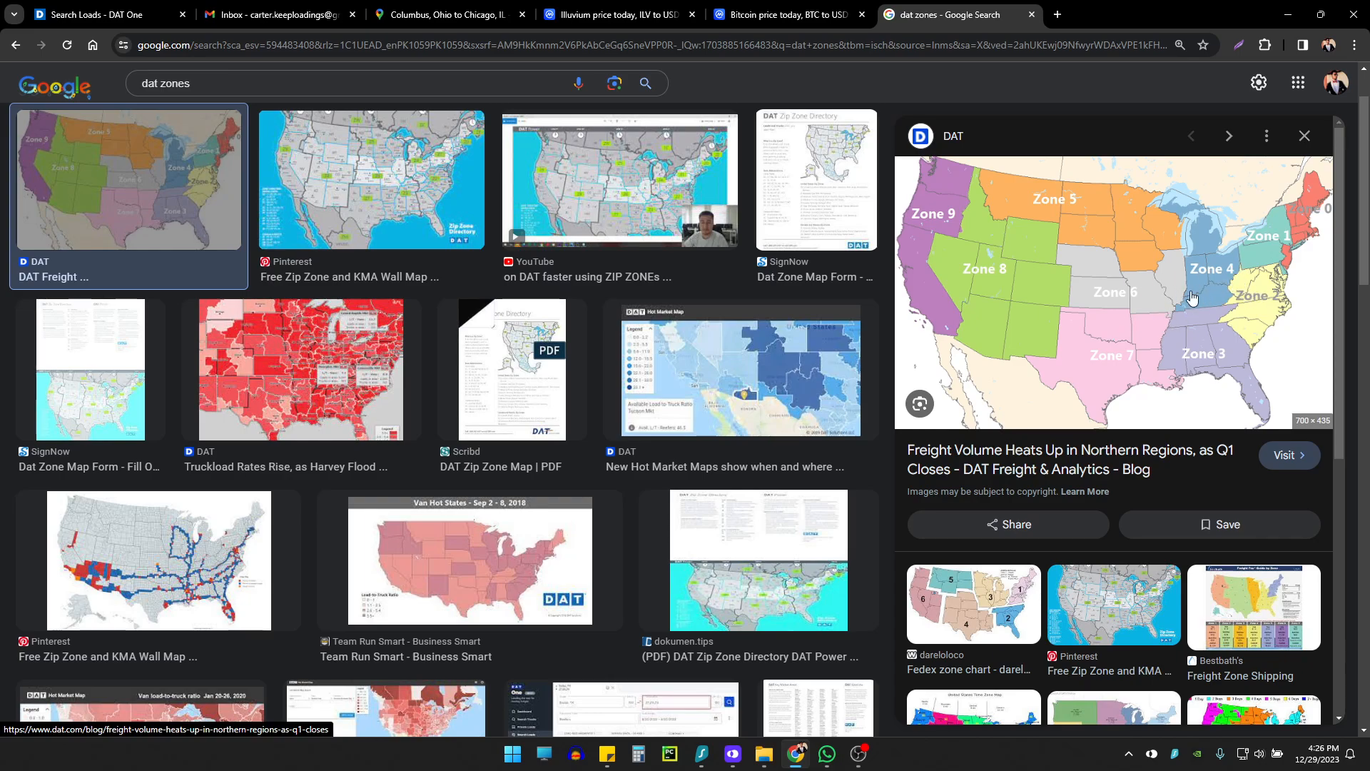
Step: Return to the DAT load search and review its destination, equipment type and number of matching results
{"action": "left_click", "coordinate": [100, 14]}
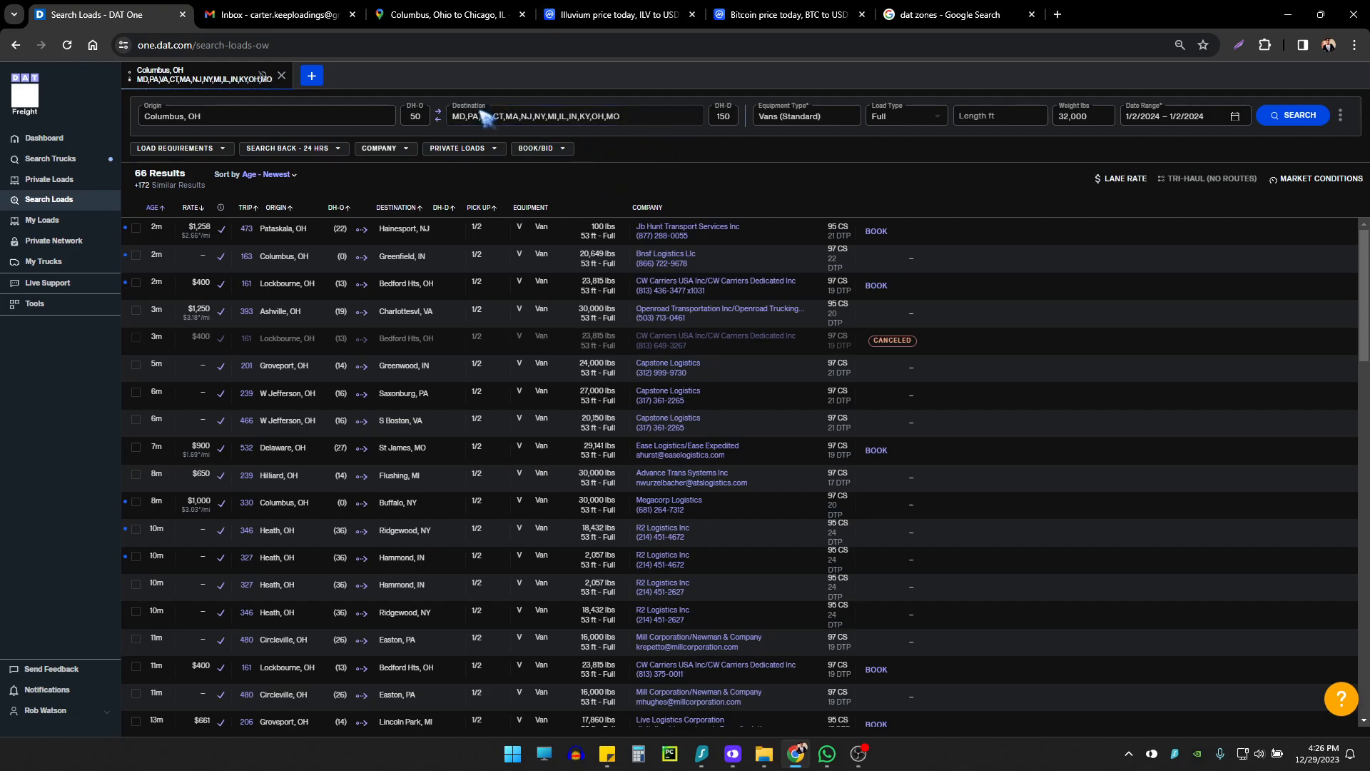
{"action": "left_click", "coordinate": [455, 122]}
{"action": "left_click", "coordinate": [825, 118]}
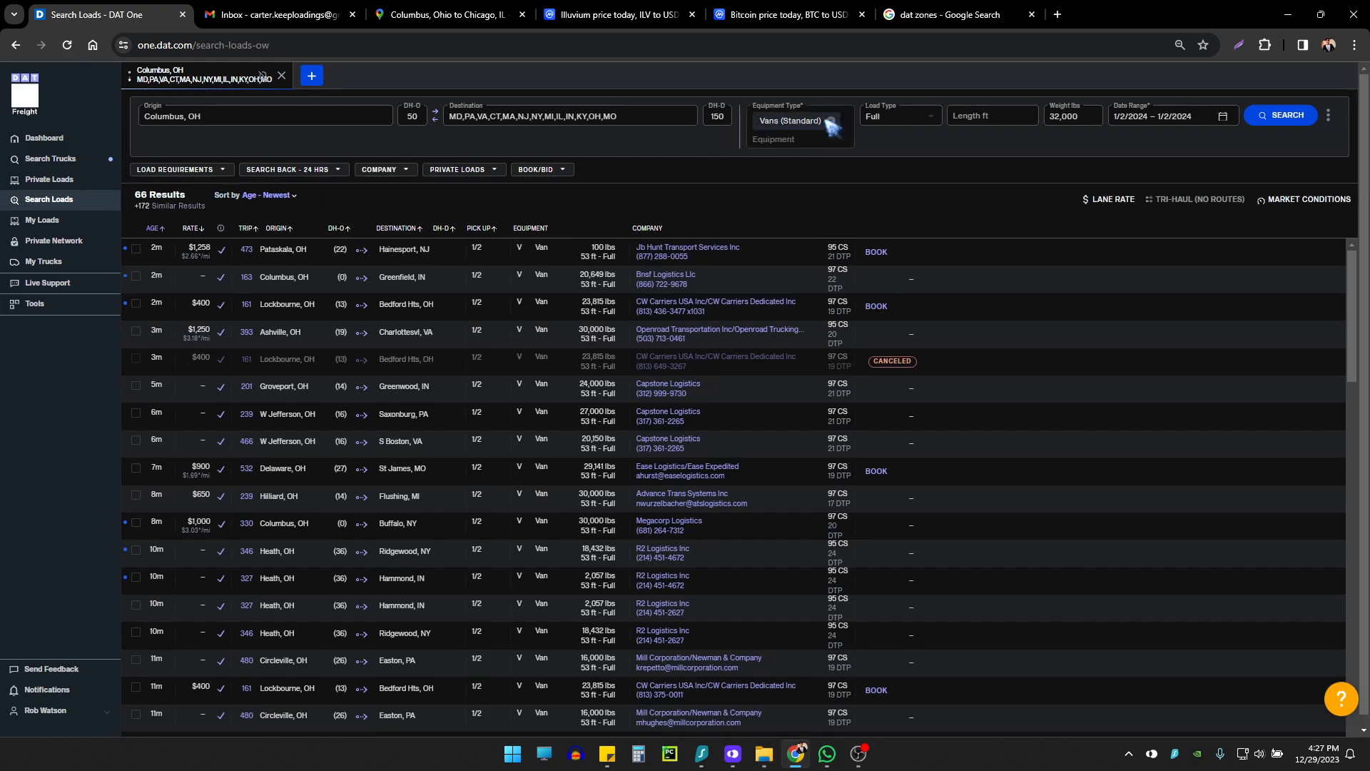
{"action": "left_click", "coordinate": [922, 174]}
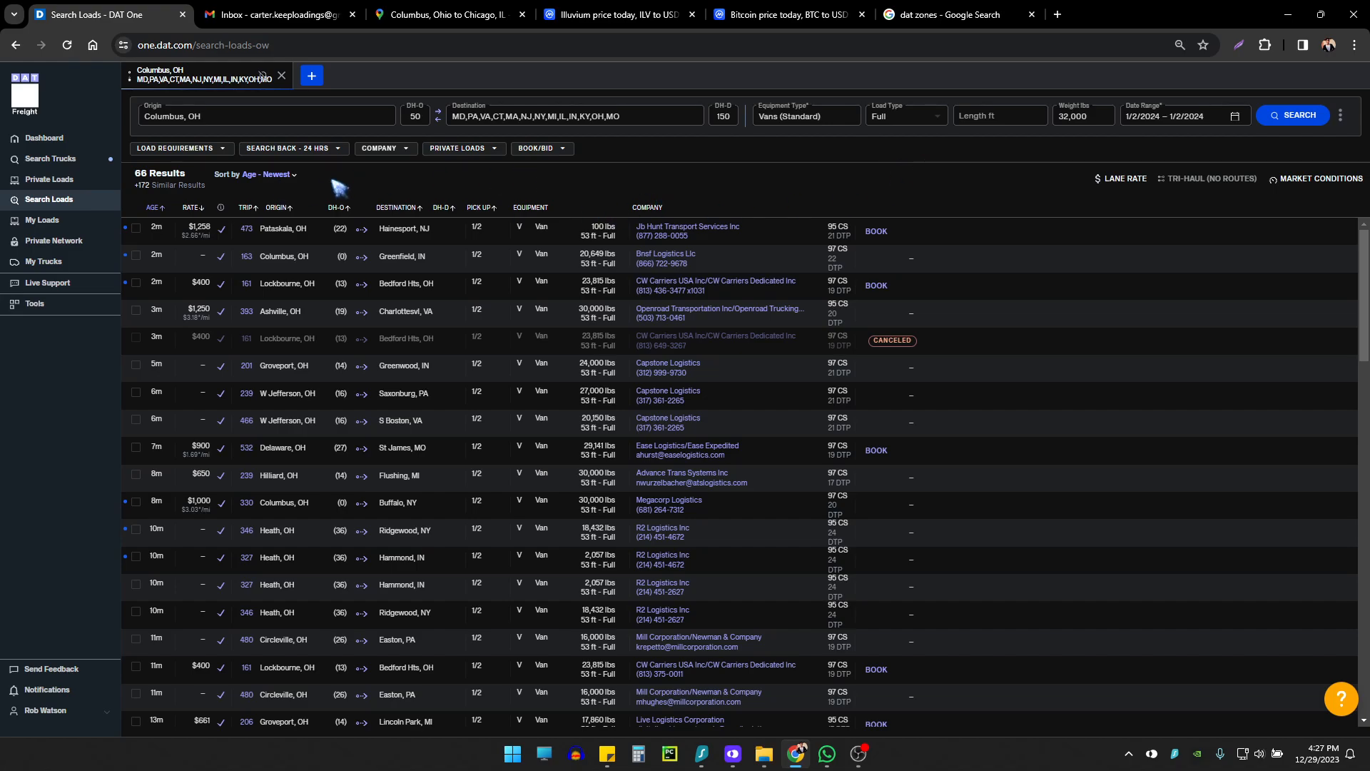
{"action": "left_click_drag", "start_coordinate": [210, 188], "coordinate": [170, 179]}
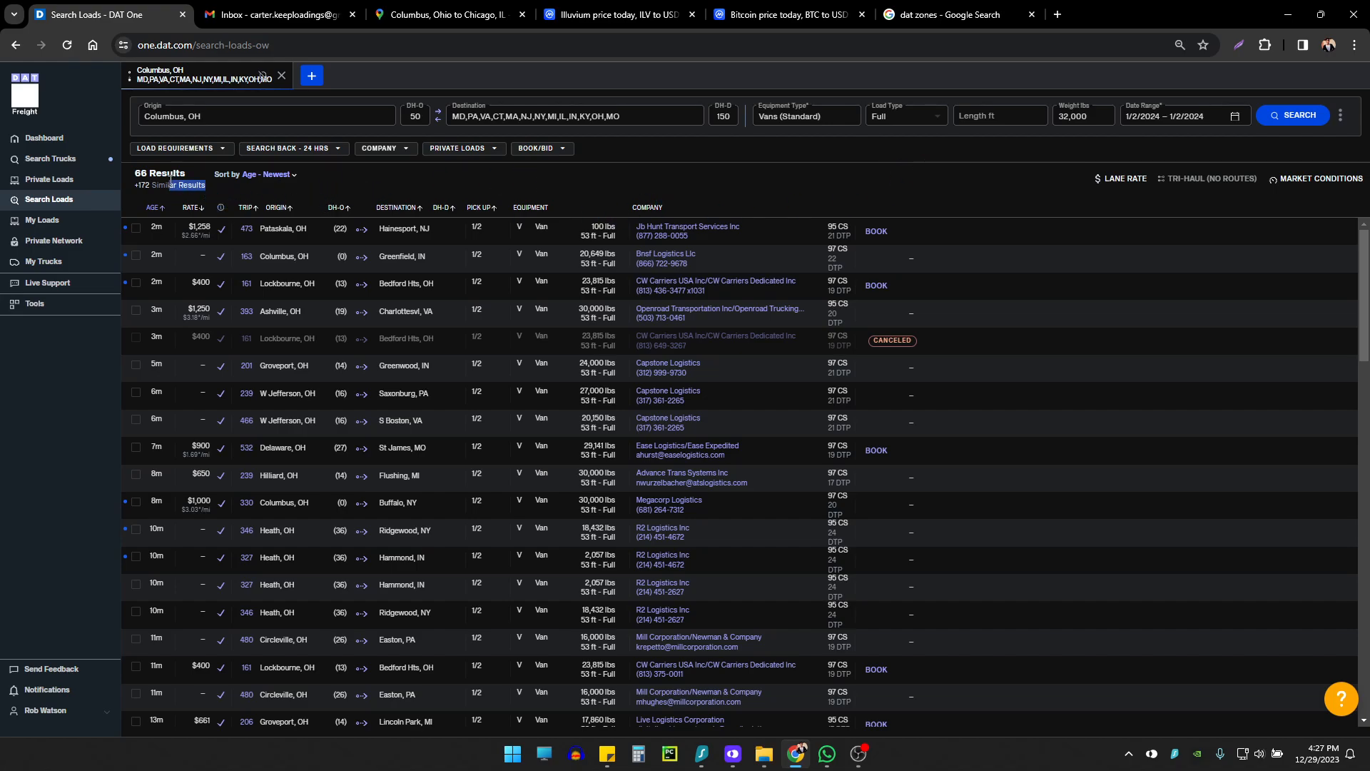
{"action": "left_click", "coordinate": [228, 193]}
{"action": "left_click_drag", "start_coordinate": [220, 190], "coordinate": [171, 180]}
{"action": "left_click", "coordinate": [158, 174]}
Step: Try the Partial load type and restore the load type to Full
{"action": "left_click", "coordinate": [942, 122]}
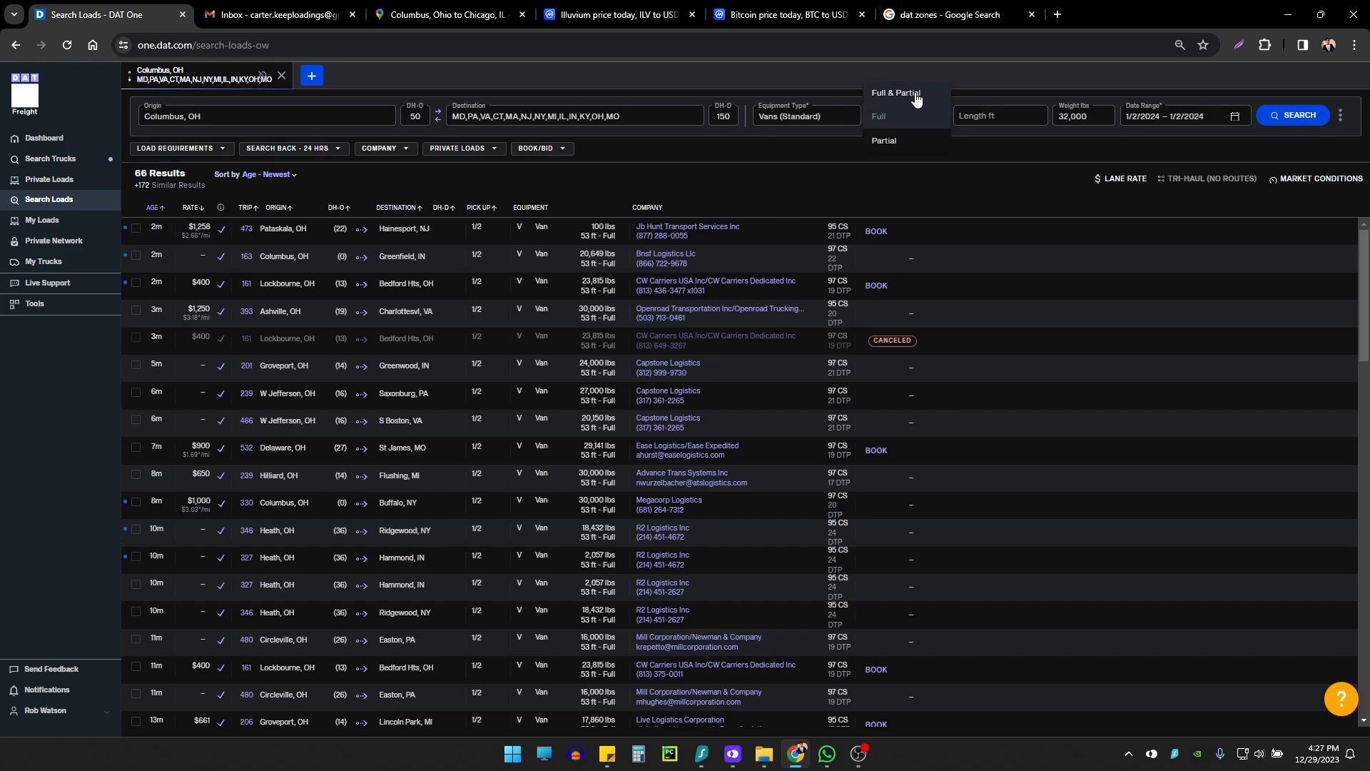
{"action": "left_click", "coordinate": [884, 118]}
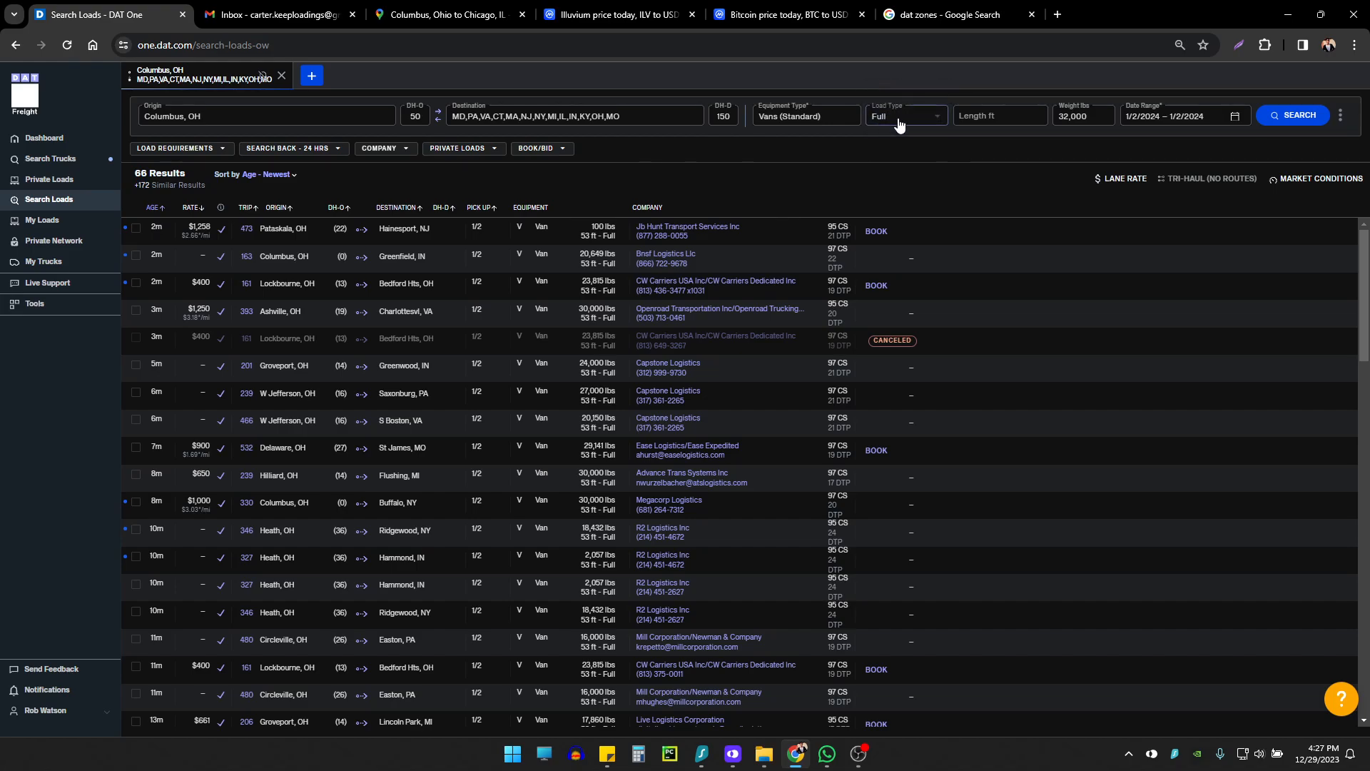
{"action": "left_click", "coordinate": [901, 123]}
{"action": "left_click", "coordinate": [907, 140]}
{"action": "left_click", "coordinate": [902, 123]}
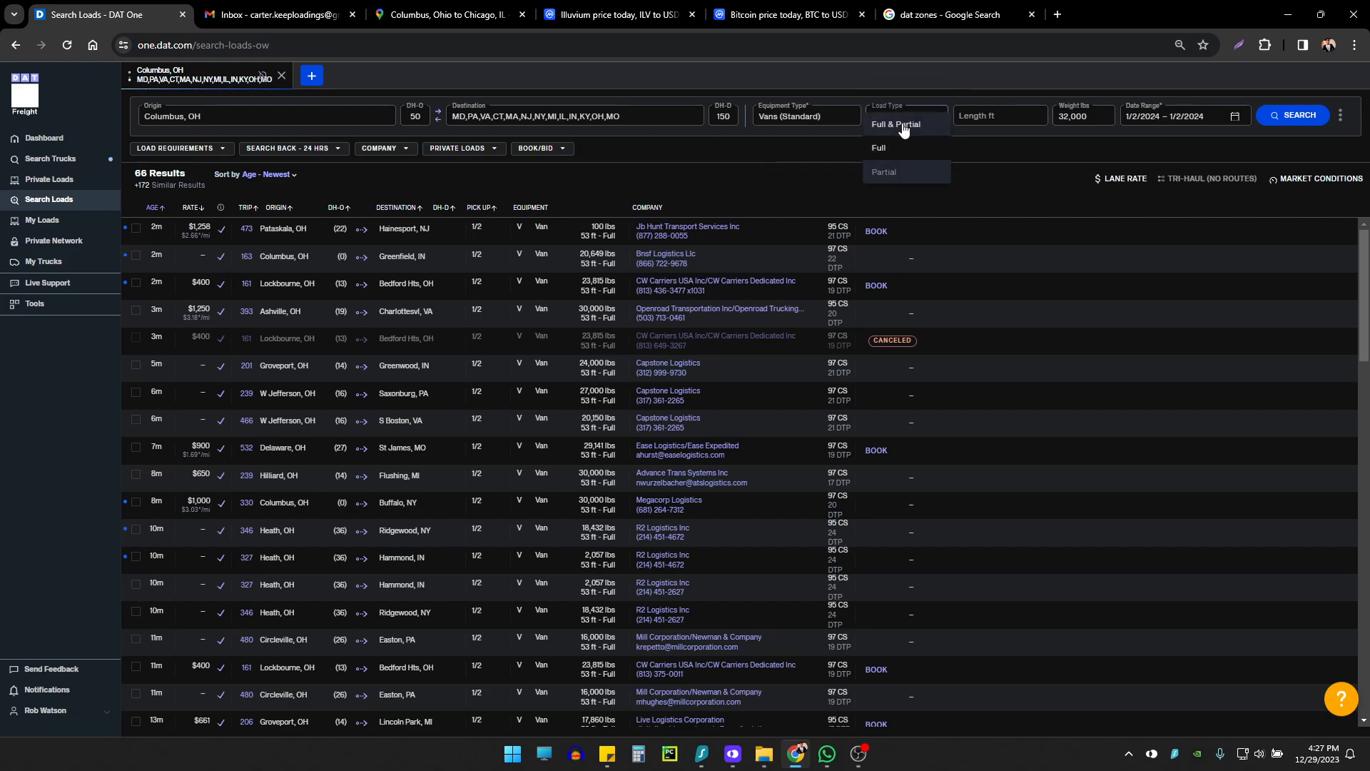
{"action": "left_click", "coordinate": [903, 119]}
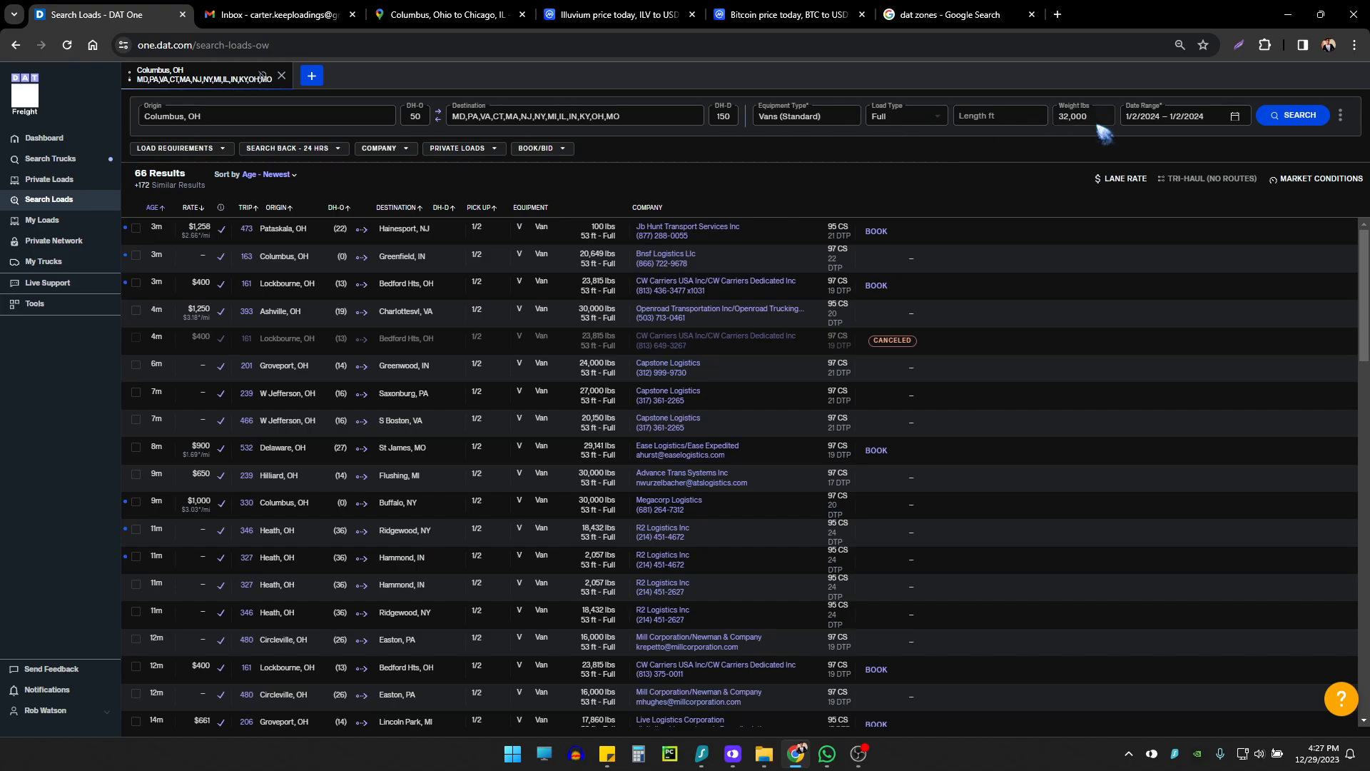
Step: Check the weight limit and enter a length of 53 ft in the load search criteria
{"action": "left_click_drag", "start_coordinate": [1099, 120], "coordinate": [1053, 116]}
{"action": "left_click", "coordinate": [1076, 152]}
{"action": "left_click", "coordinate": [1074, 118]}
{"action": "left_click", "coordinate": [996, 116]}
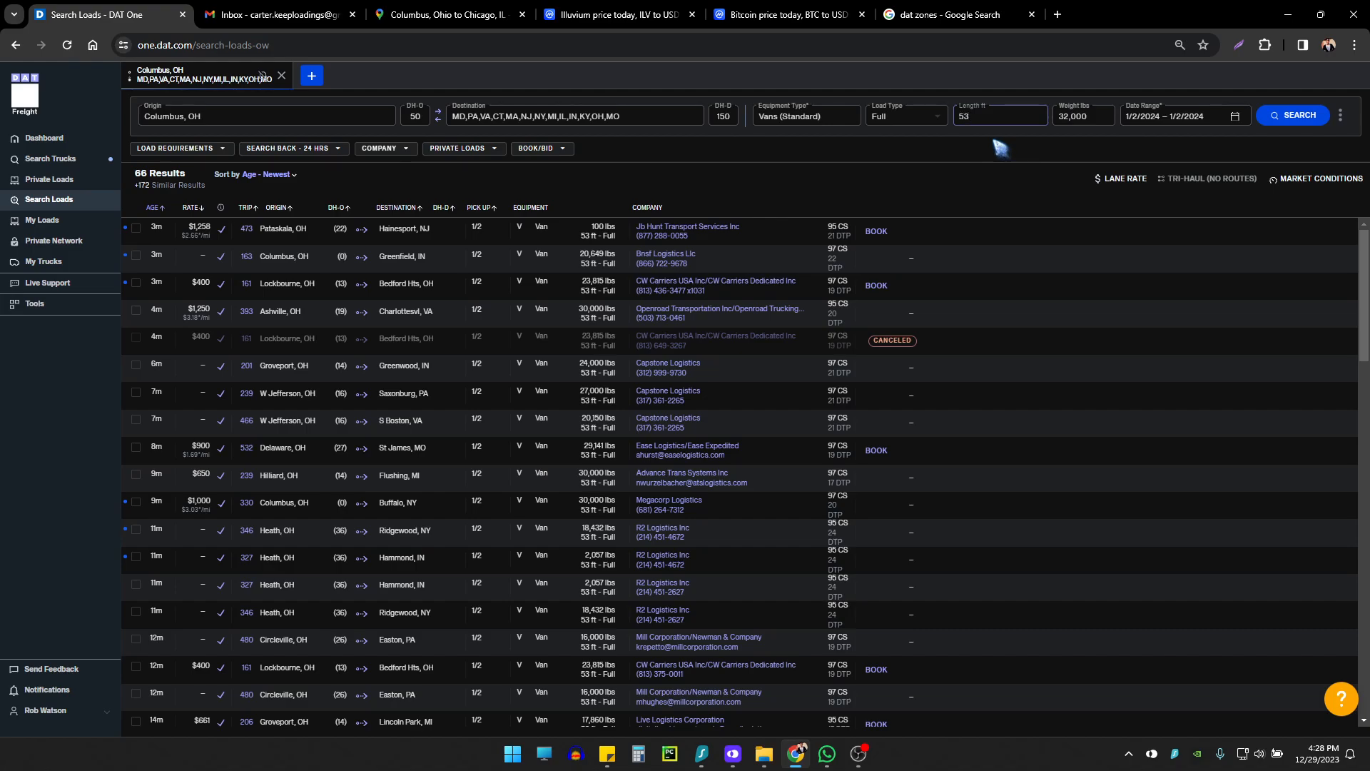
{"action": "left_click", "coordinate": [996, 142]}
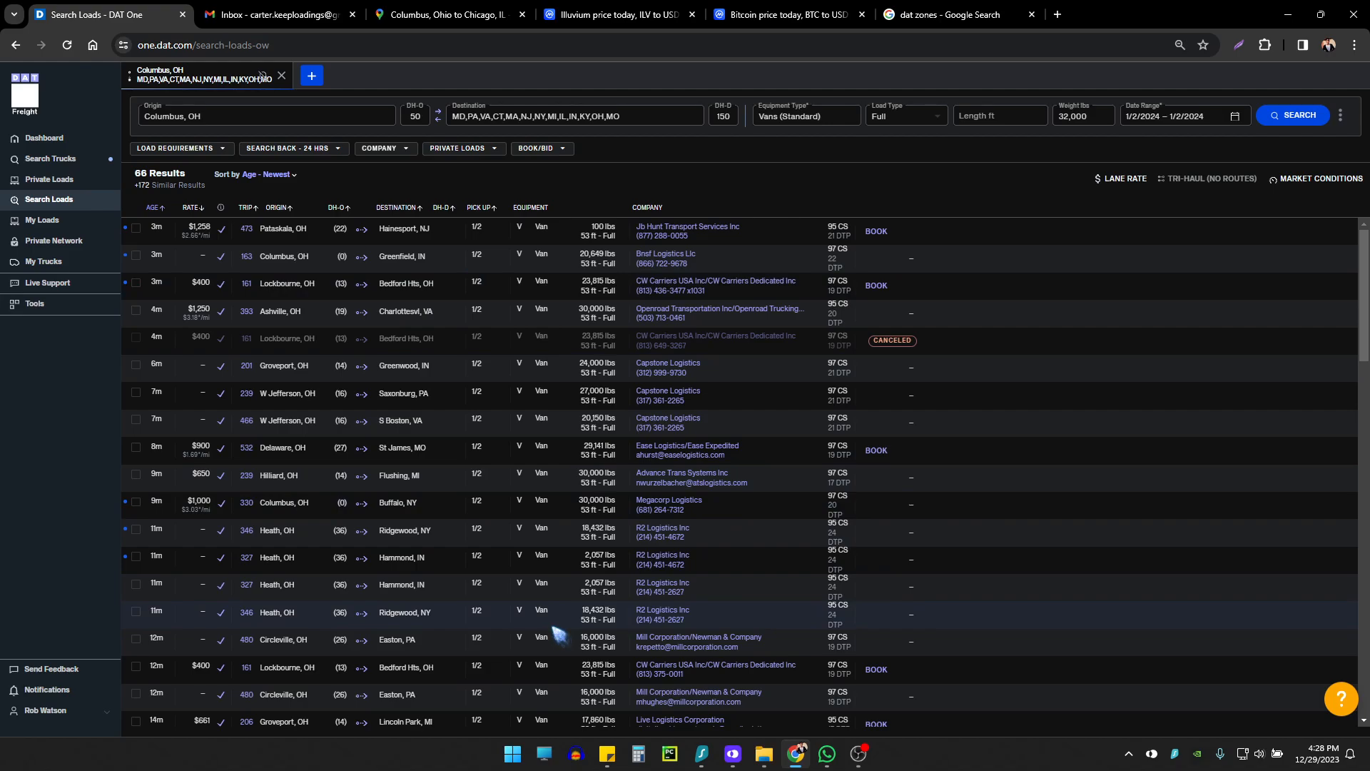
Step: Set the length to 48 ft and run the load search with it
{"action": "left_click", "coordinate": [979, 116]}
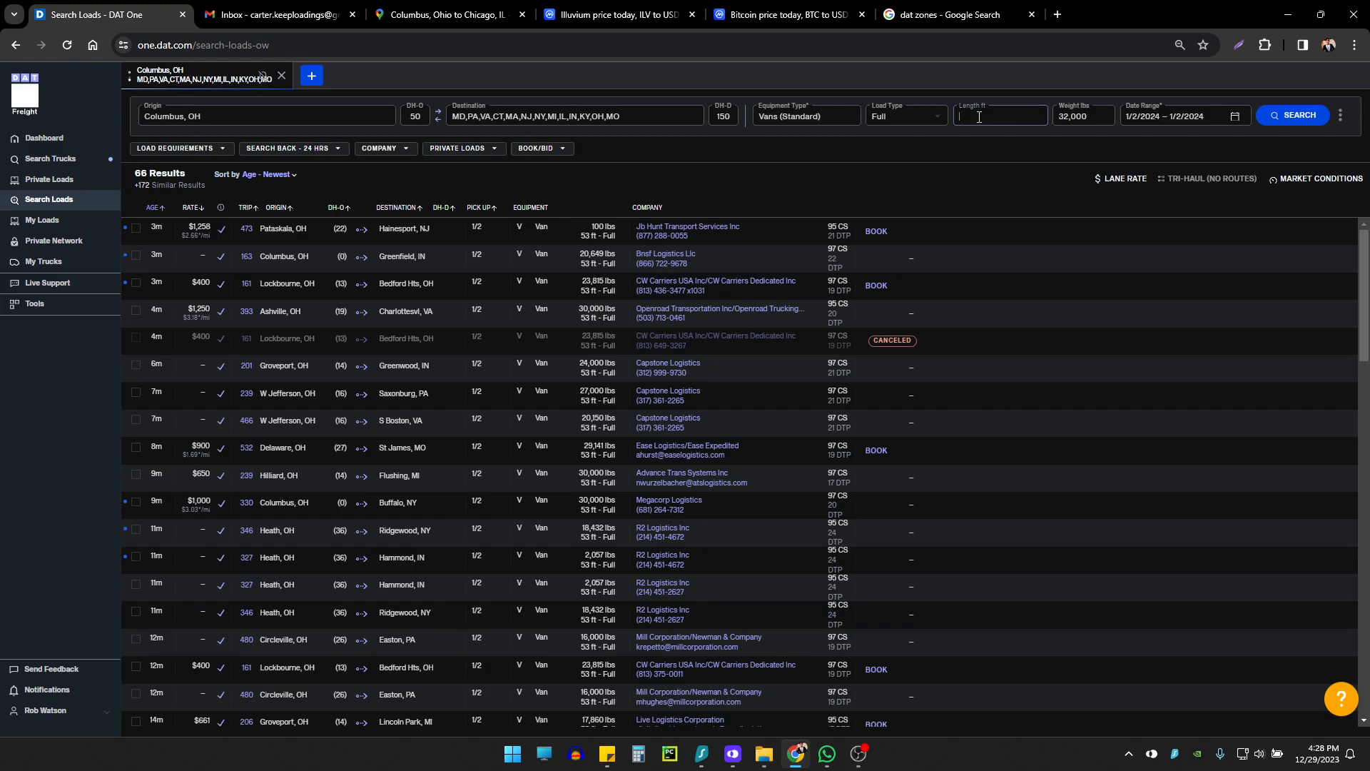
{"action": "left_click", "coordinate": [1265, 114]}
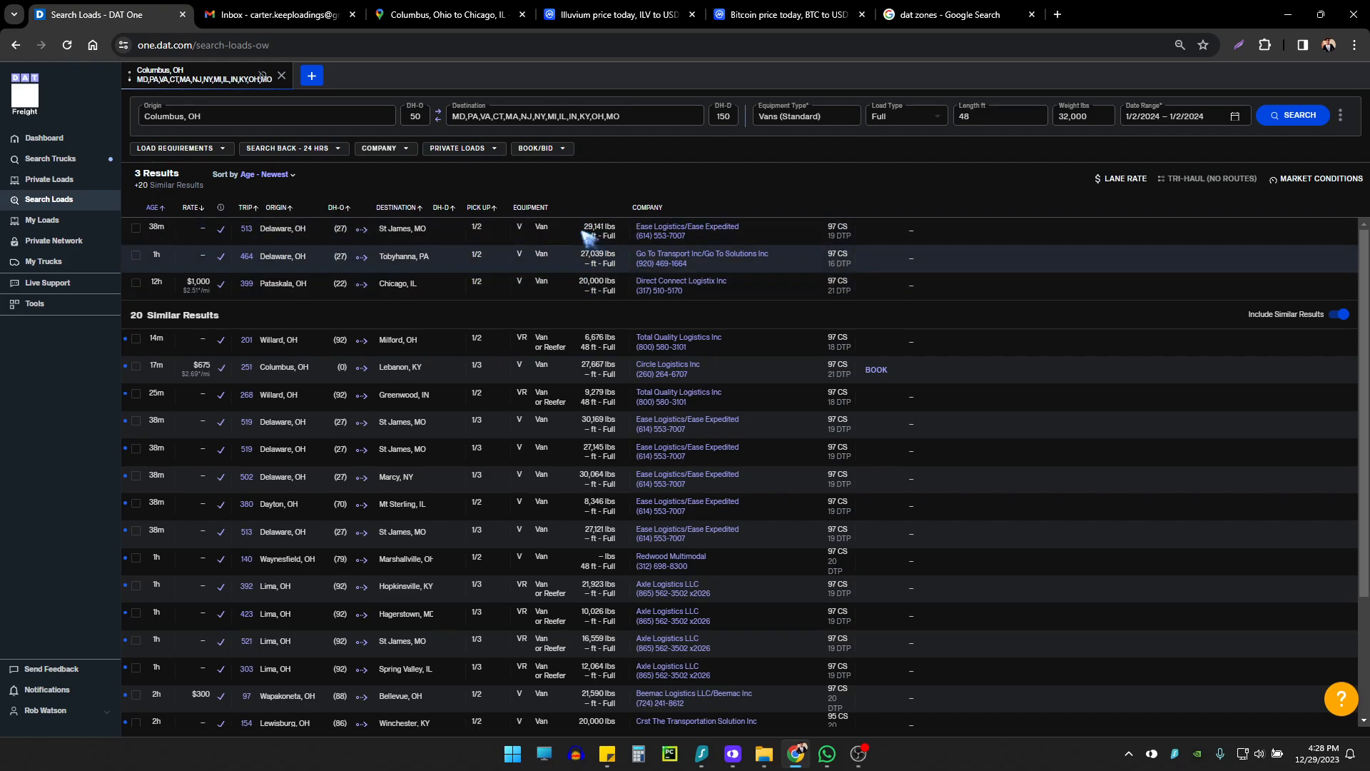
Step: Try a length of 53 ft in the search criteria, clear the length limit and rerun the load search
{"action": "left_click", "coordinate": [992, 112]}
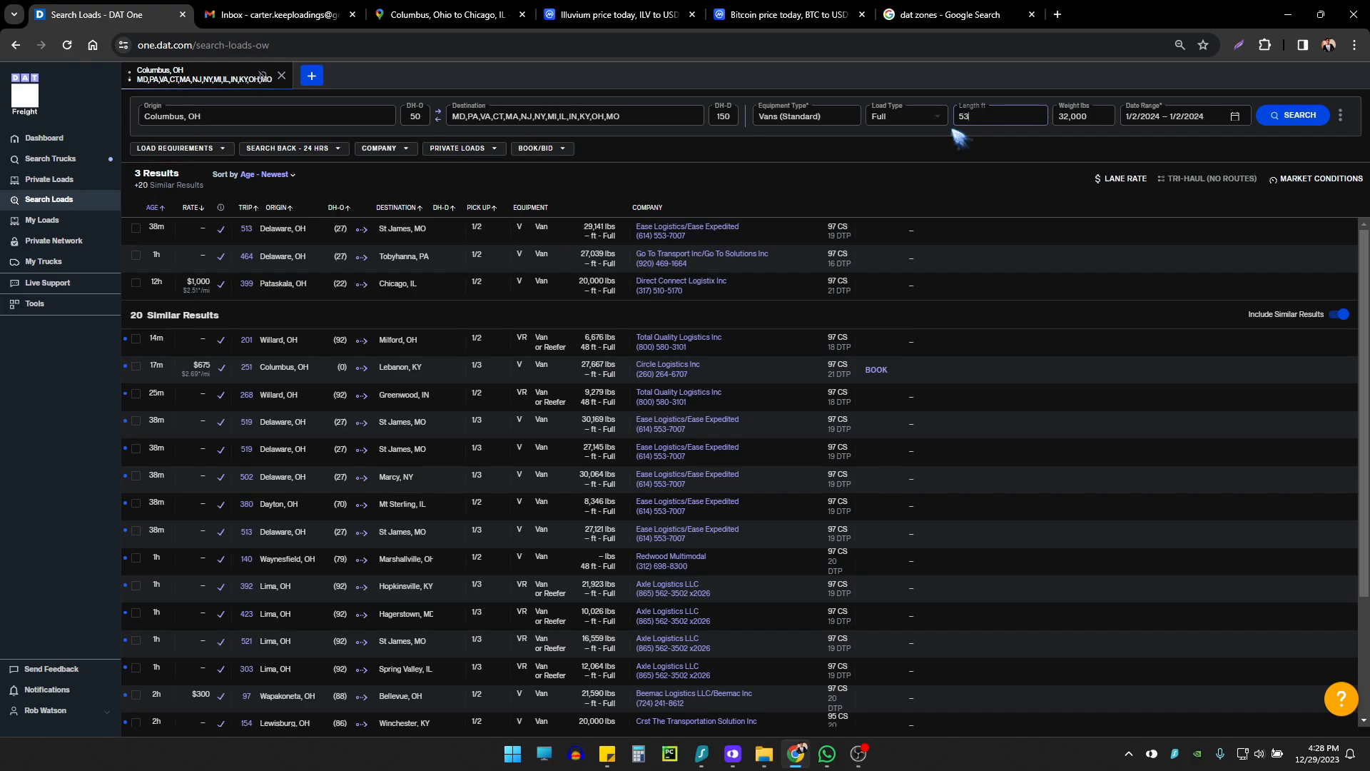
{"action": "left_click", "coordinate": [976, 146]}
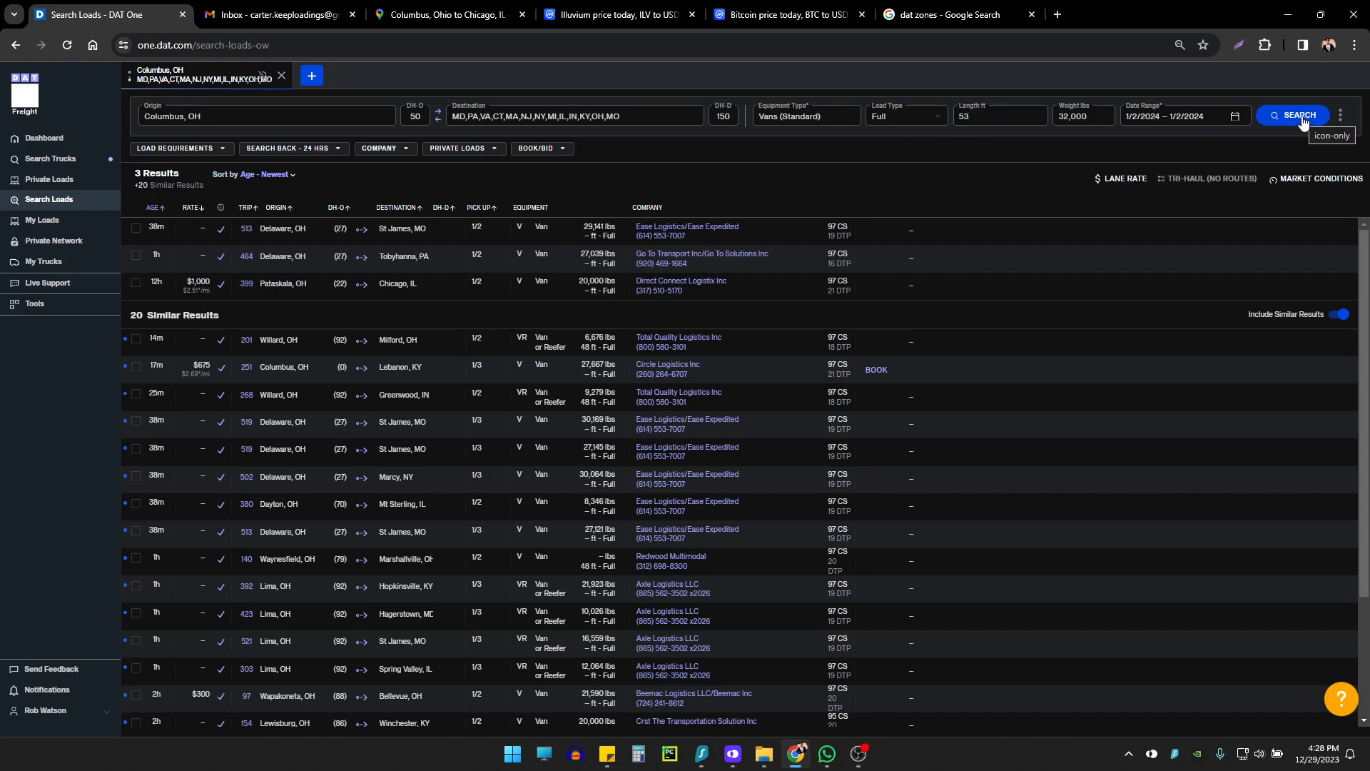
{"action": "left_click", "coordinate": [965, 113]}
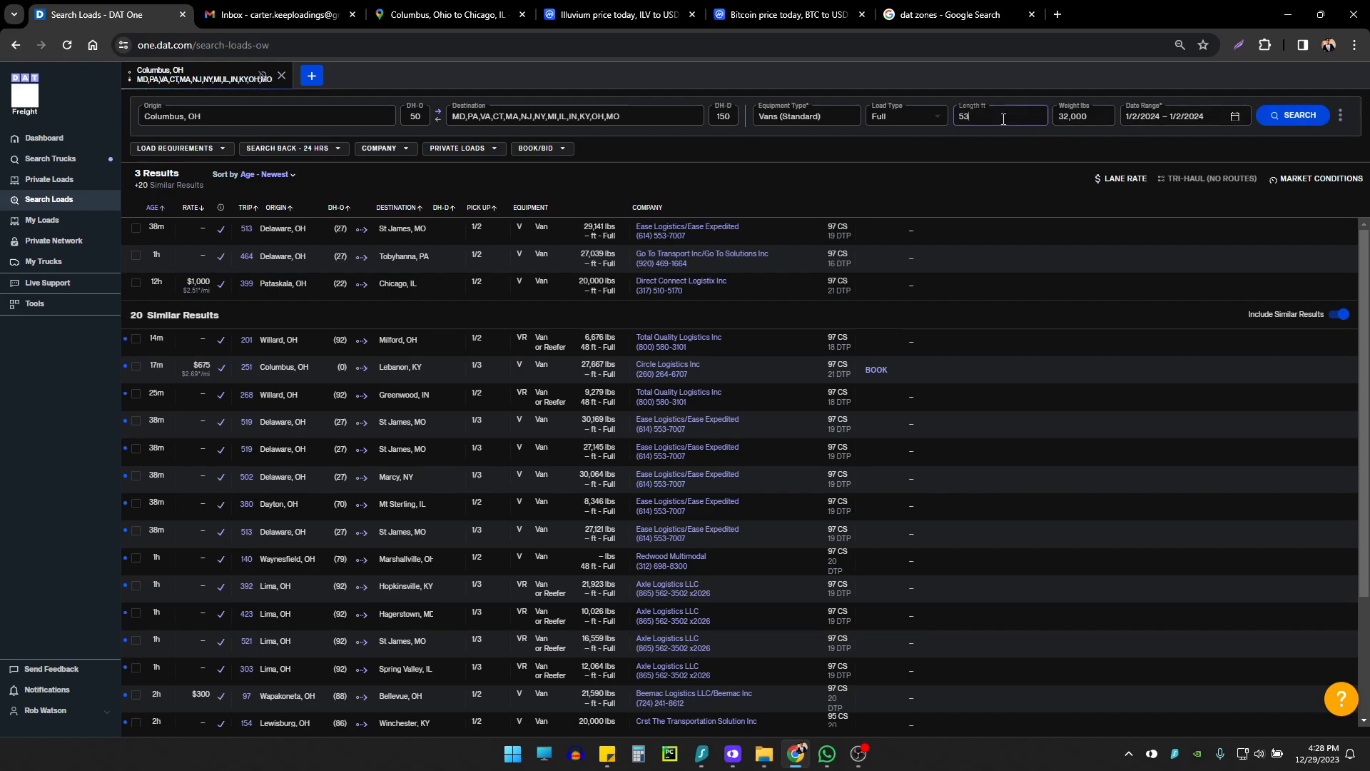
{"action": "key", "text": "BackSpace"}
{"action": "key", "text": "BackSpace"}
{"action": "left_click", "coordinate": [1291, 121]}
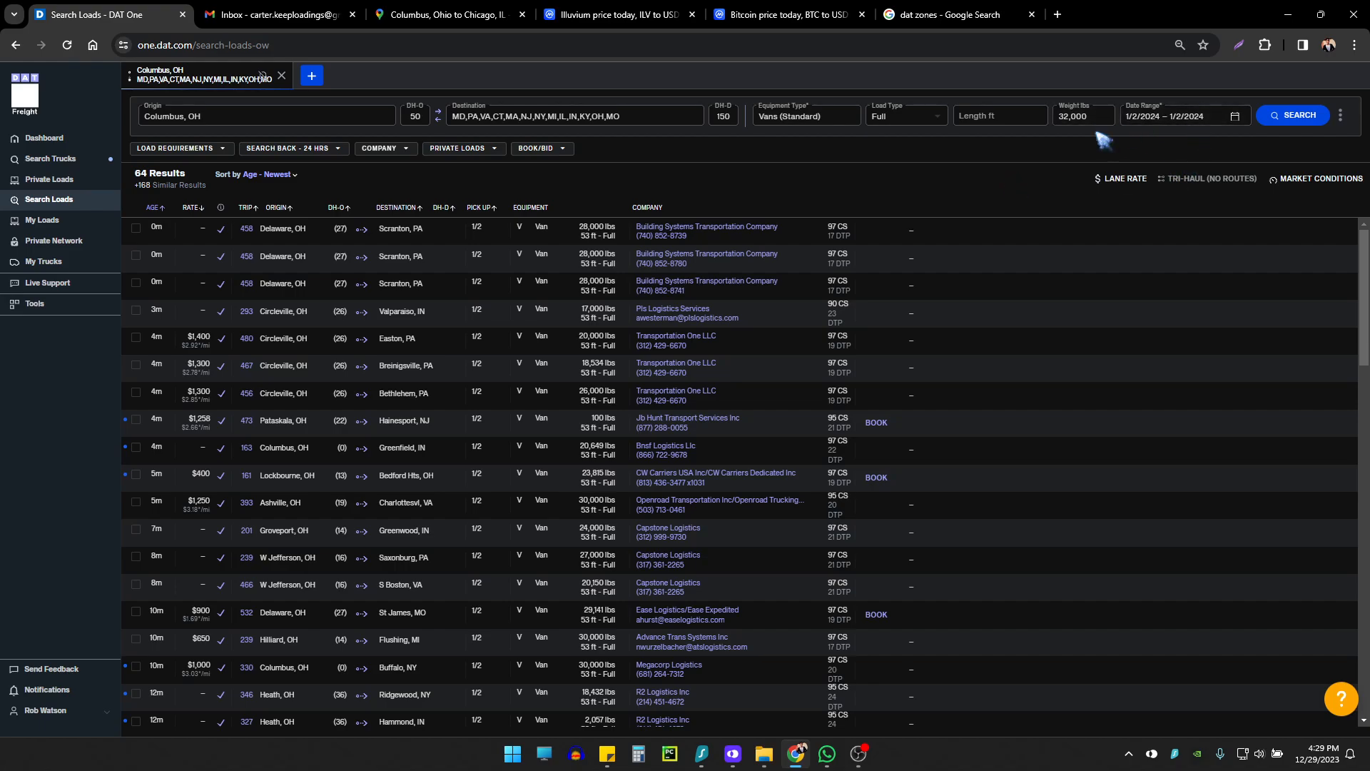
Step: Check the search's pickup date in the date range calendar, its number of results and its origin
{"action": "left_click", "coordinate": [1235, 118]}
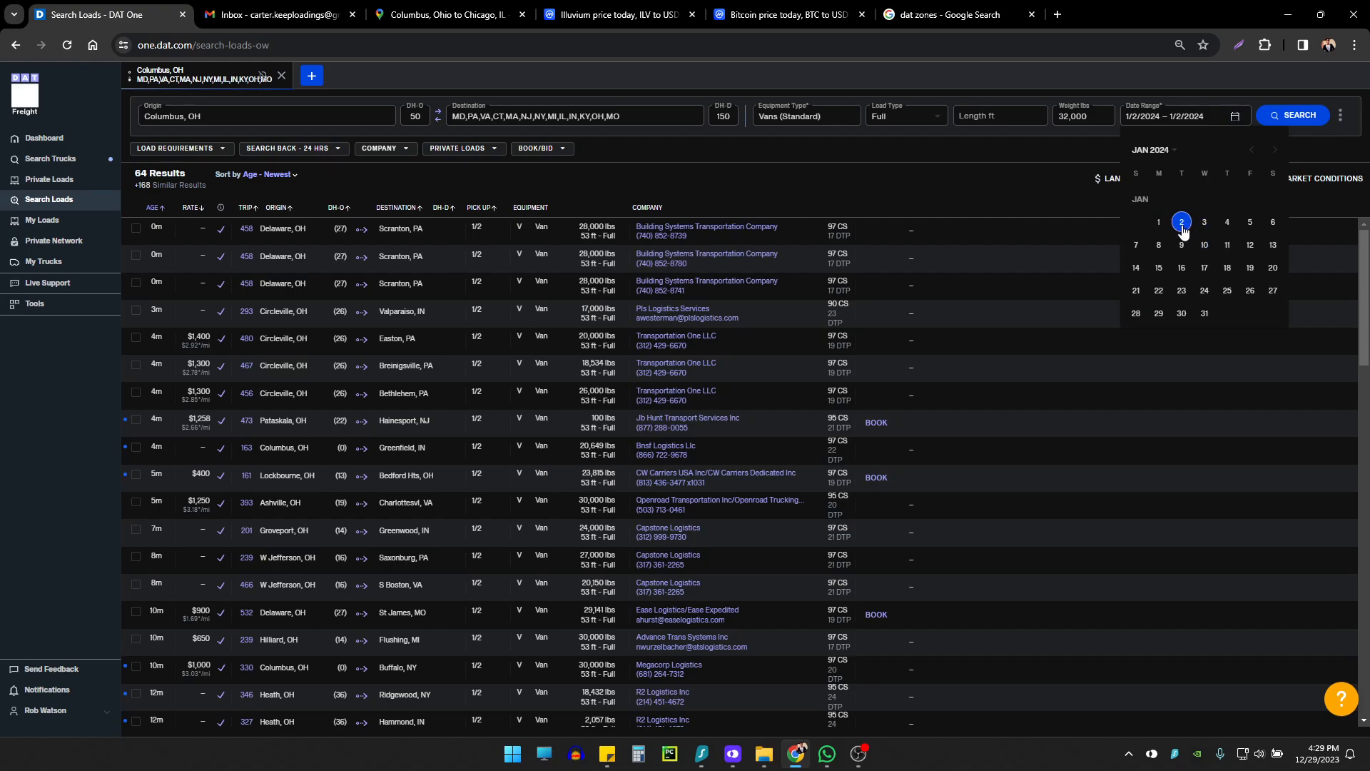
{"action": "left_click", "coordinate": [966, 186]}
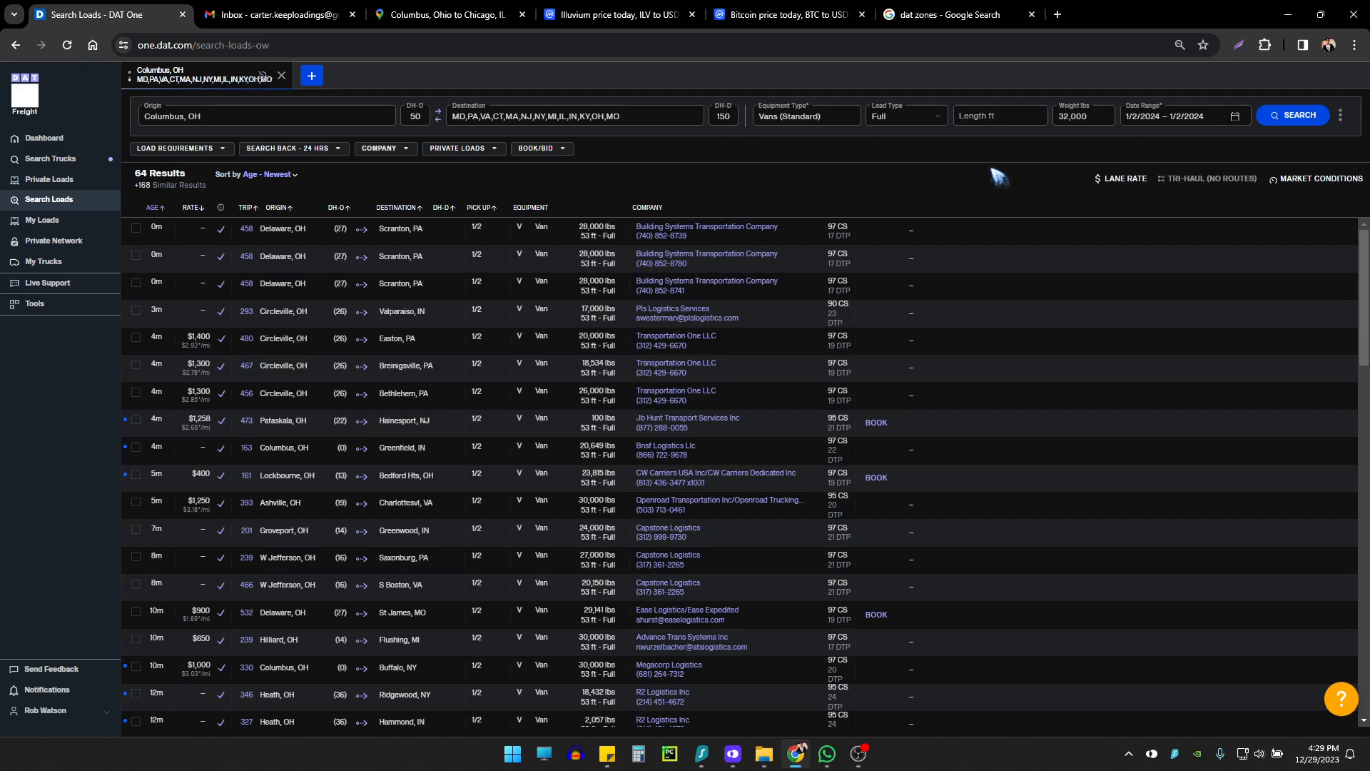
{"action": "left_click_drag", "start_coordinate": [994, 171], "coordinate": [134, 175]}
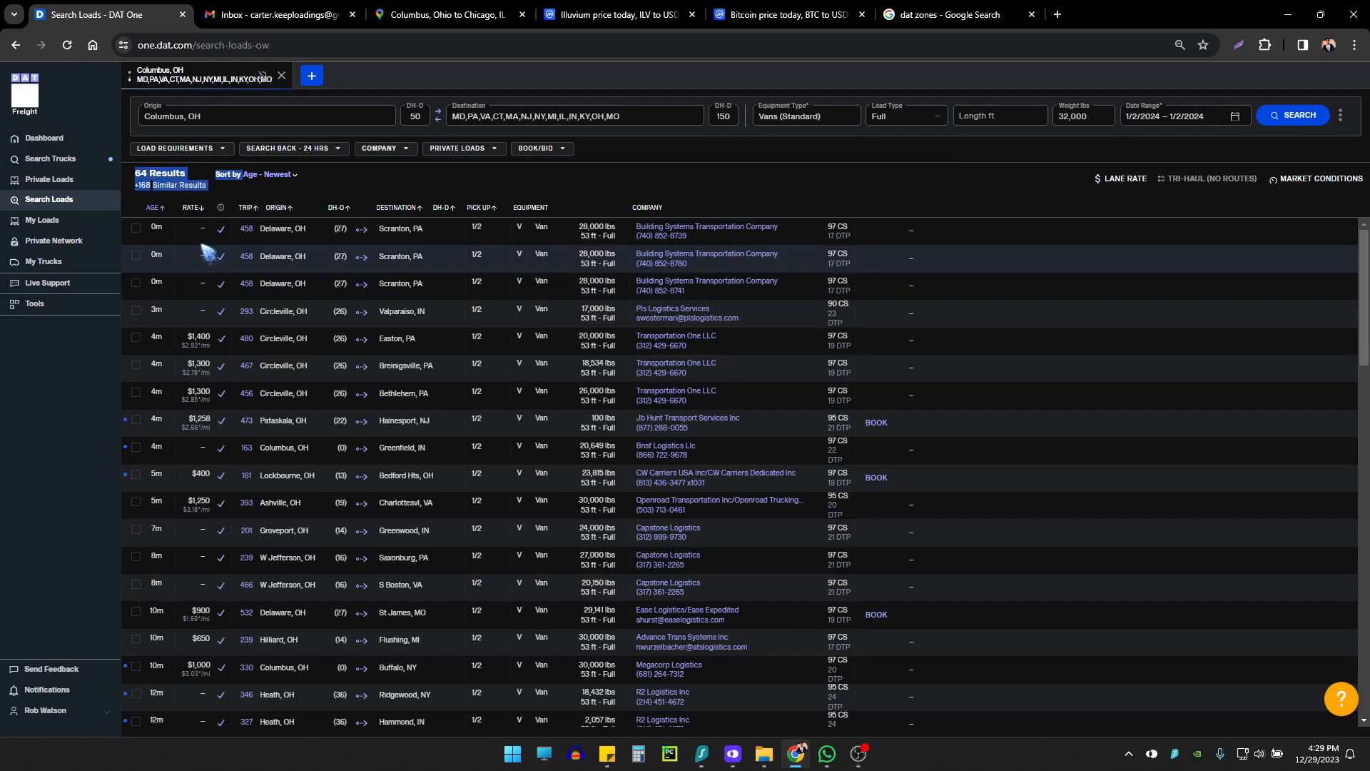
{"action": "left_click", "coordinate": [407, 184]}
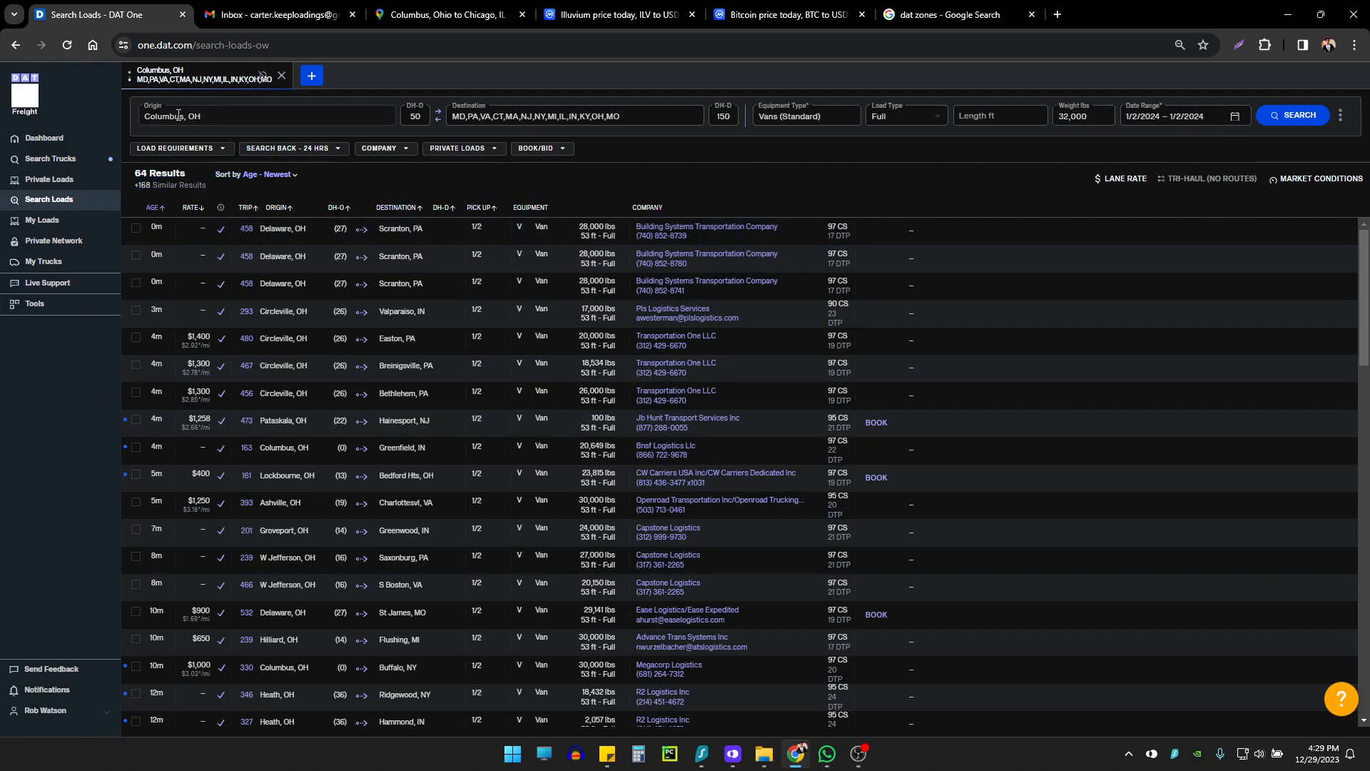
{"action": "left_click", "coordinate": [212, 116]}
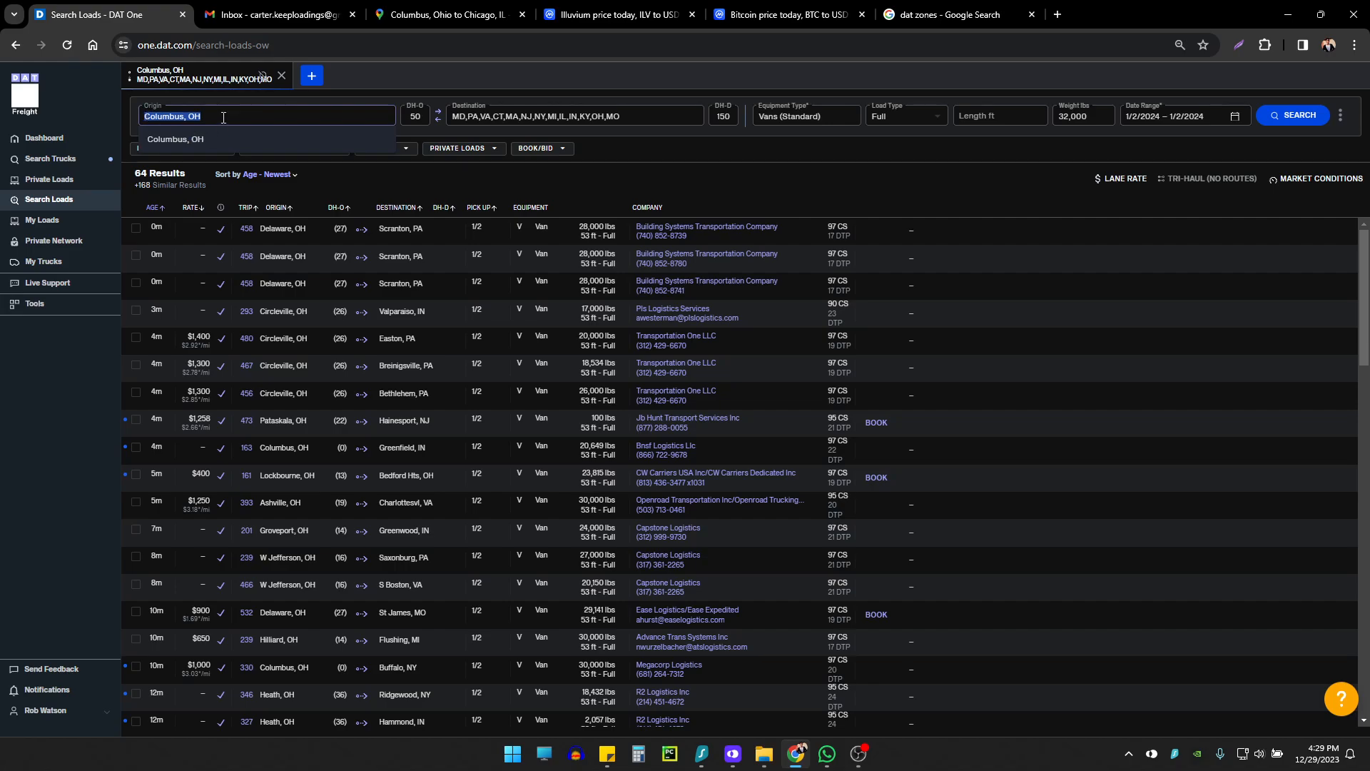
{"action": "left_click", "coordinate": [459, 188]}
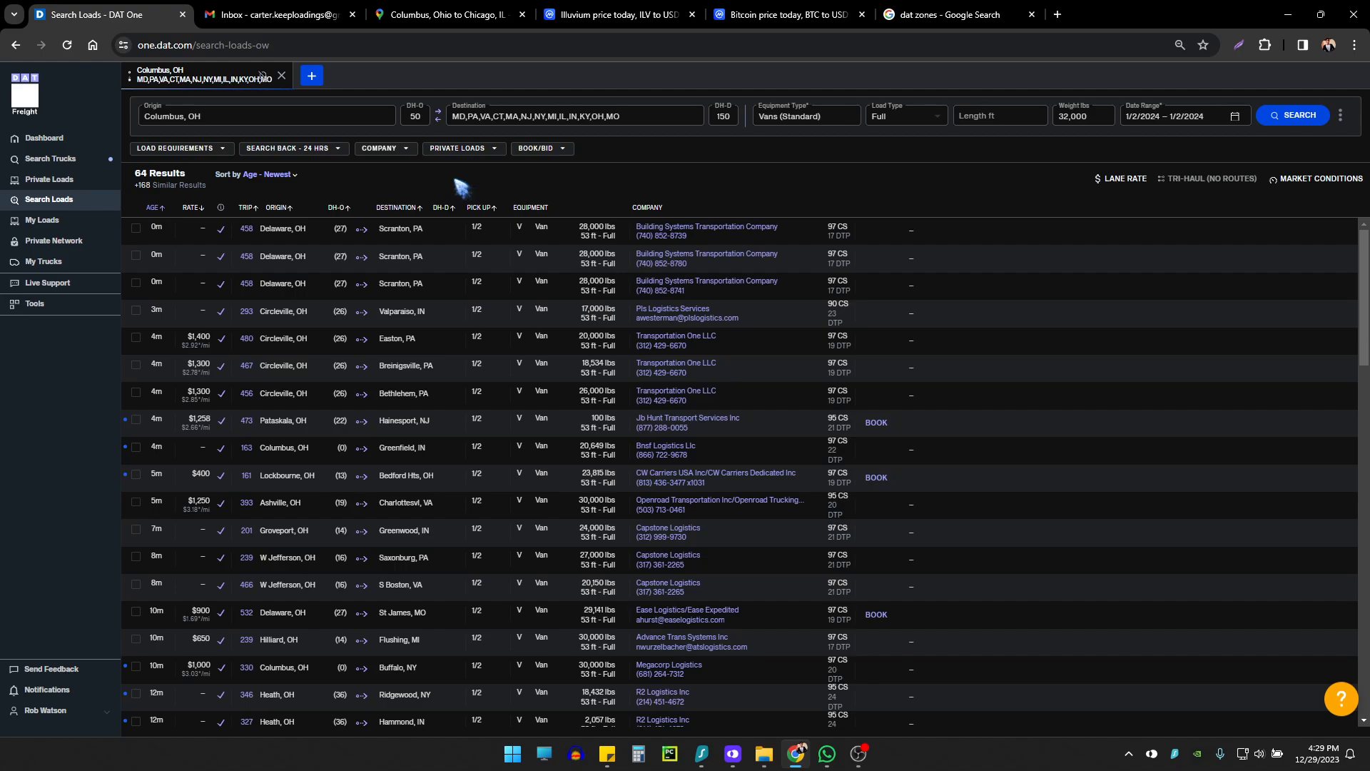
Step: Compare the pickup date with the system calendar's December 2023 and January 2024 months
{"action": "left_click", "coordinate": [1235, 116]}
{"action": "left_click", "coordinate": [1312, 753]}
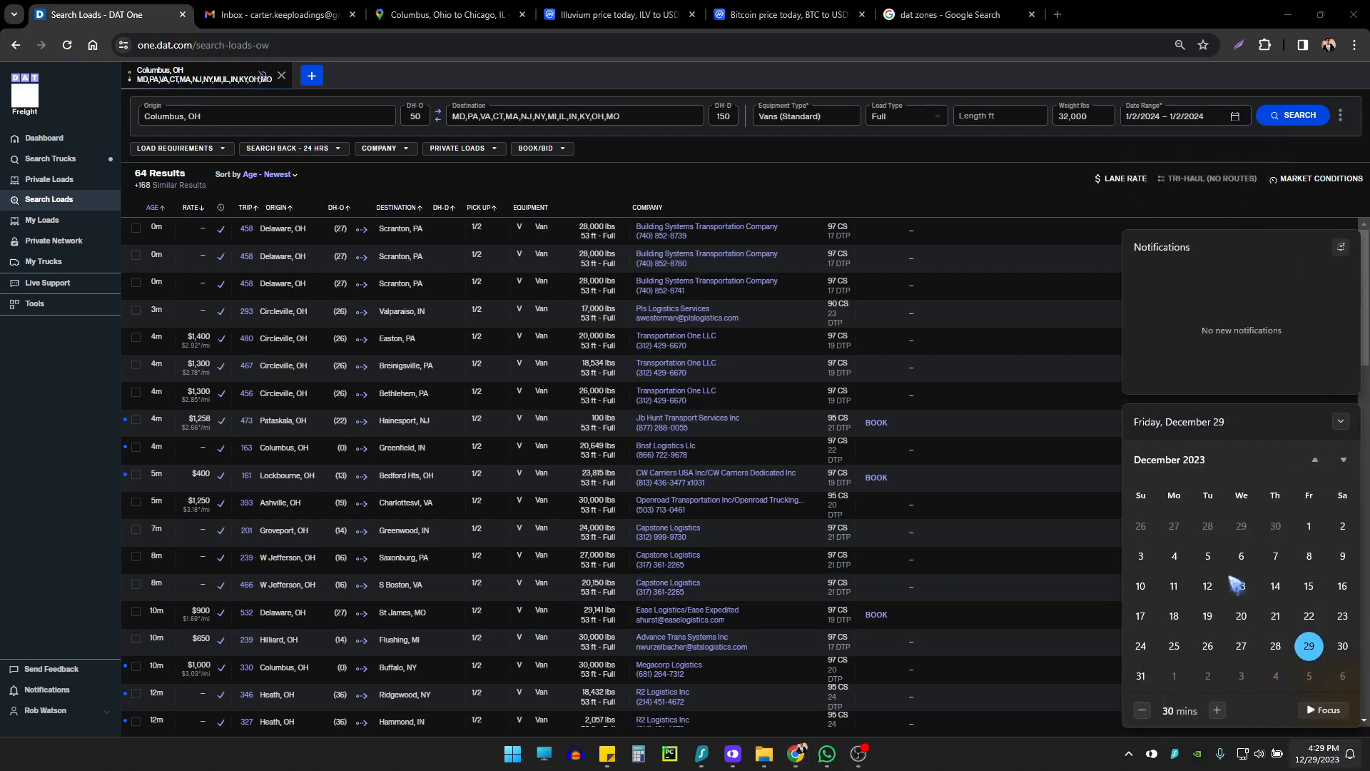
{"action": "left_click", "coordinate": [1344, 460]}
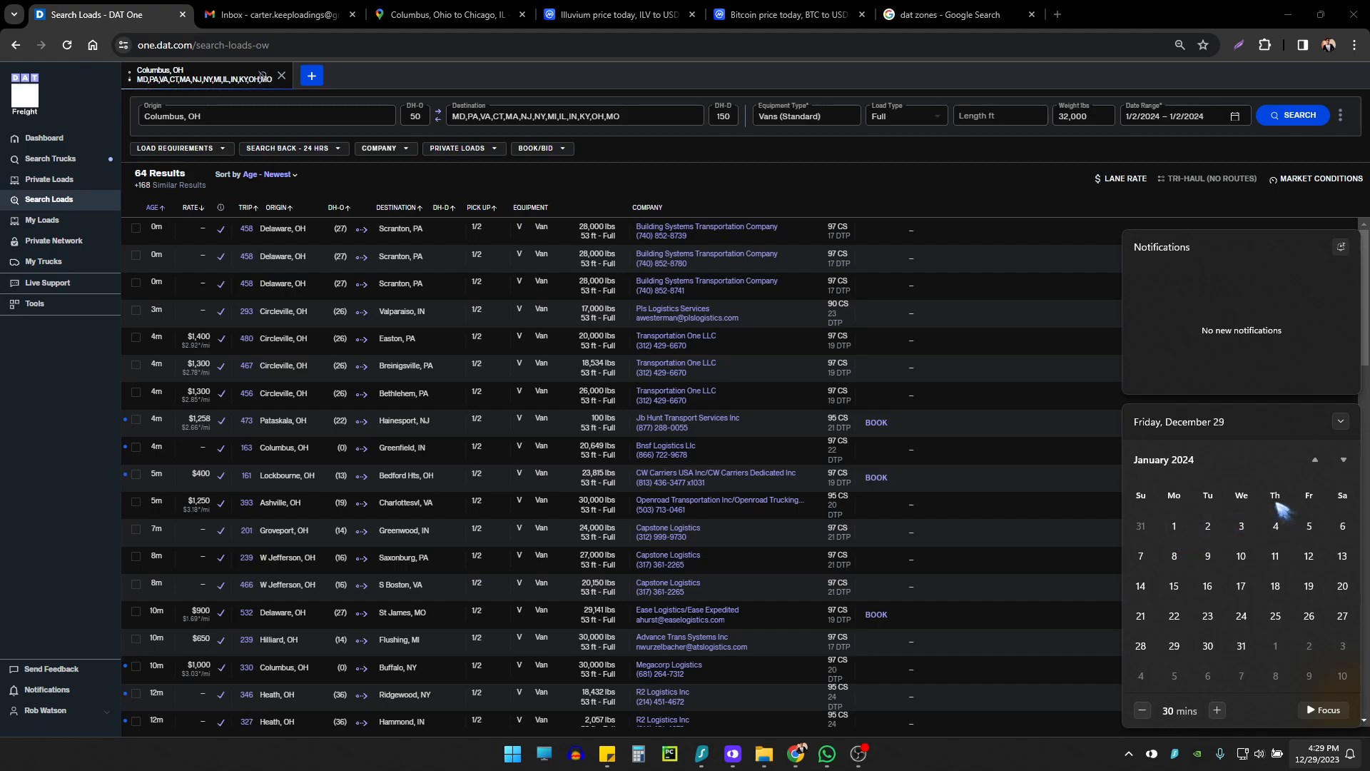
{"action": "left_click", "coordinate": [1316, 459]}
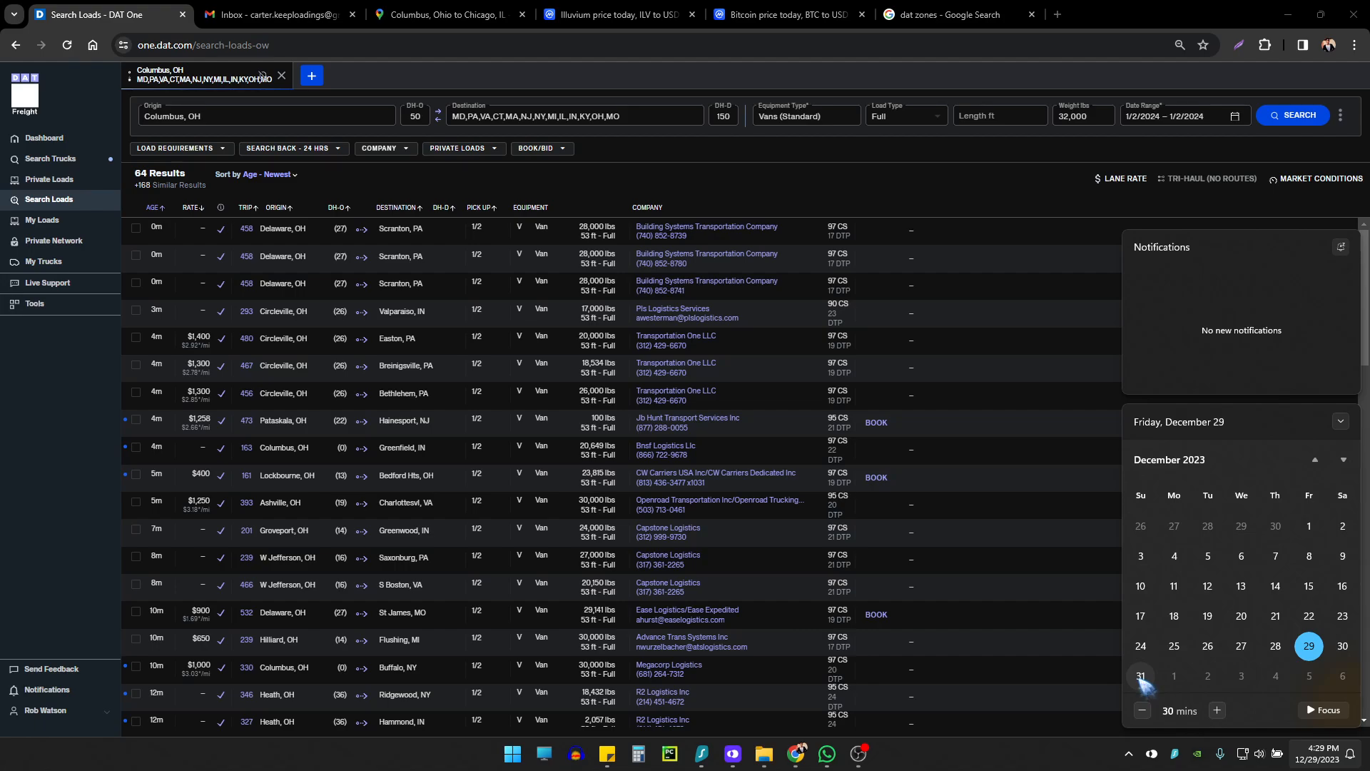
{"action": "left_click", "coordinate": [1105, 762]}
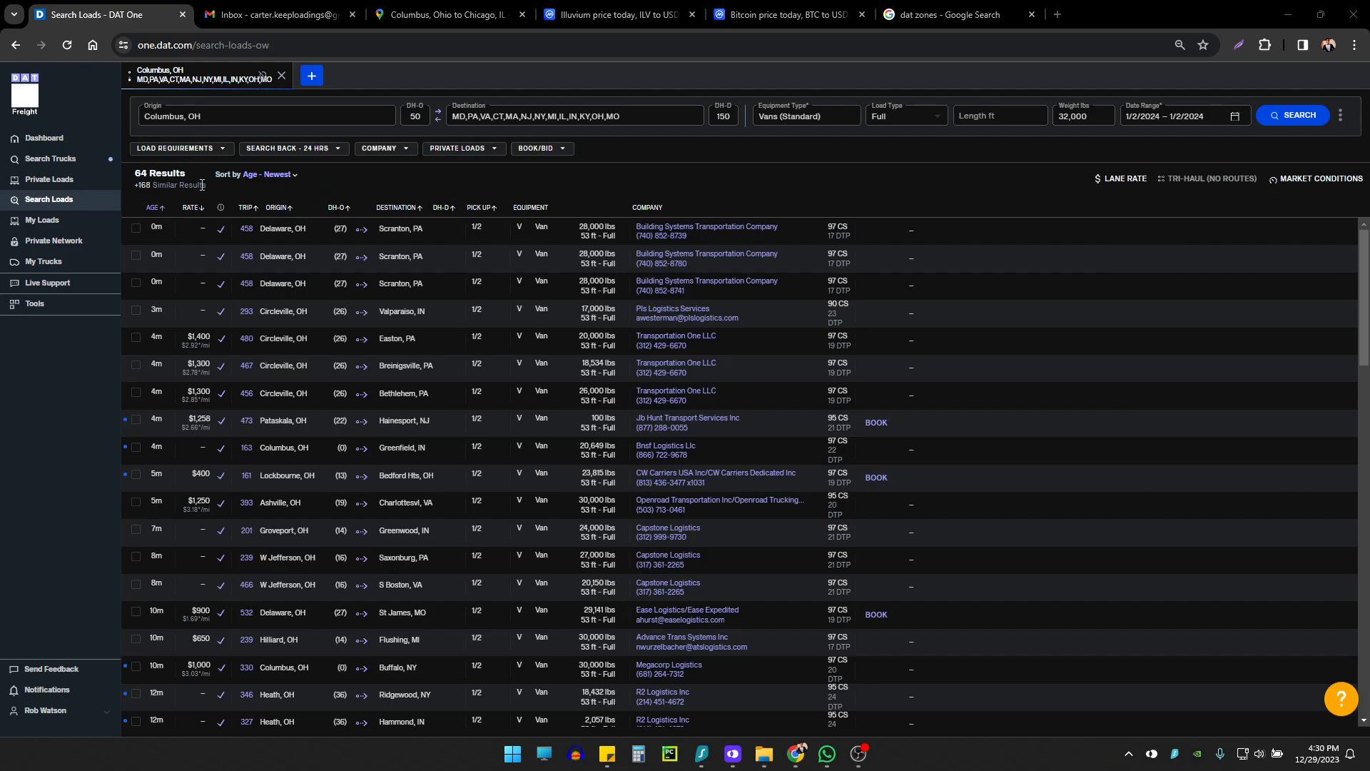
Step: Review the number of matching and similar loads found for the Columbus, OH search
{"action": "left_click_drag", "start_coordinate": [216, 191], "coordinate": [132, 182]}
{"action": "left_click", "coordinate": [233, 191]}
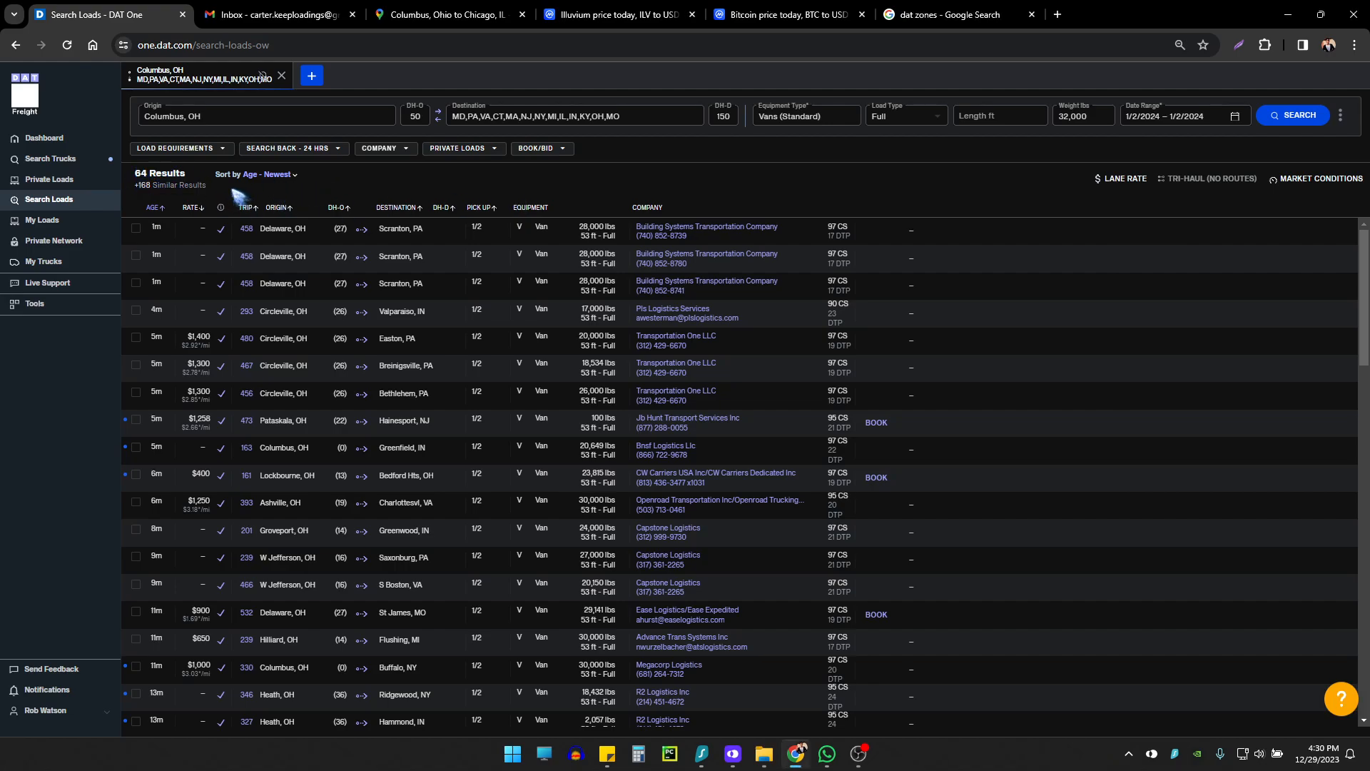
{"action": "left_click_drag", "start_coordinate": [219, 188], "coordinate": [136, 169]}
{"action": "left_click", "coordinate": [249, 194]}
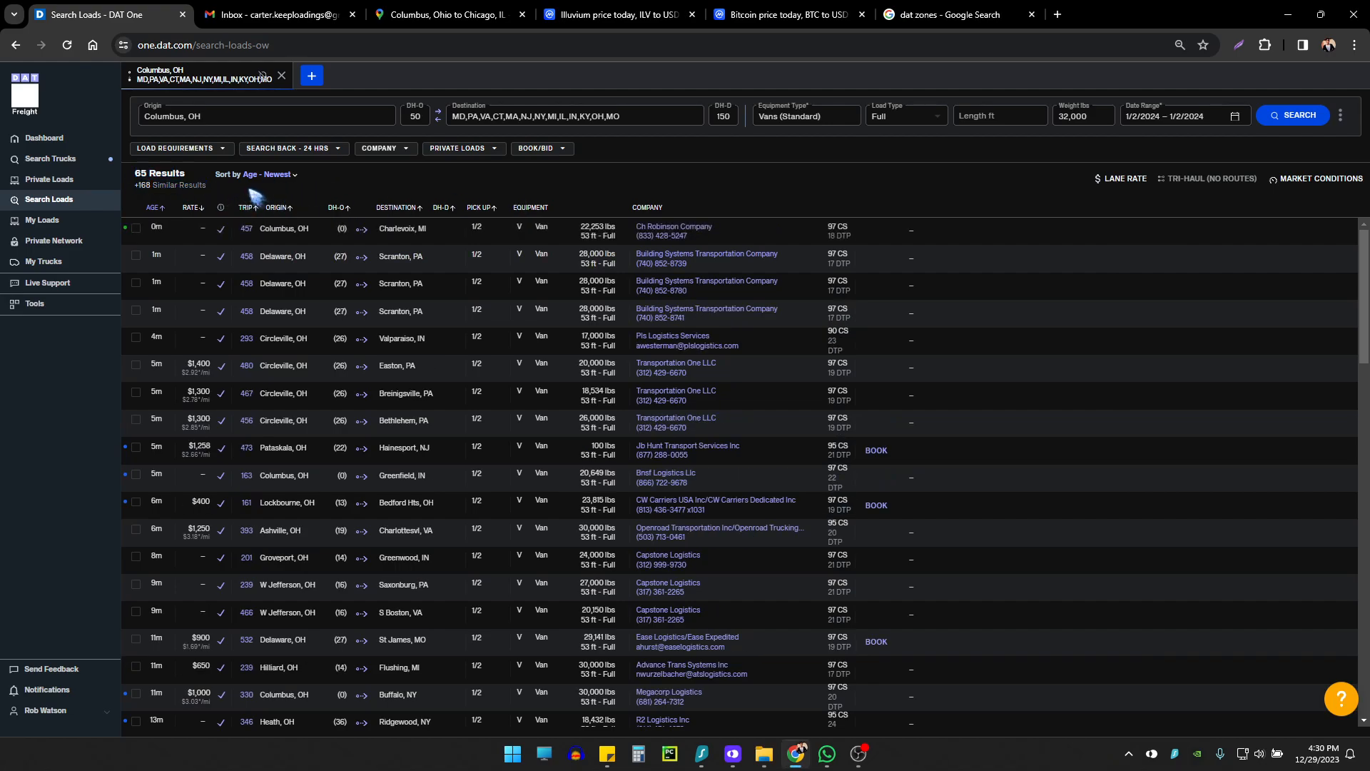
Step: View the details of the Columbus, OH to Charlevoix, MI load, collapse them and copy the load's destination
{"action": "left_click", "coordinate": [323, 234]}
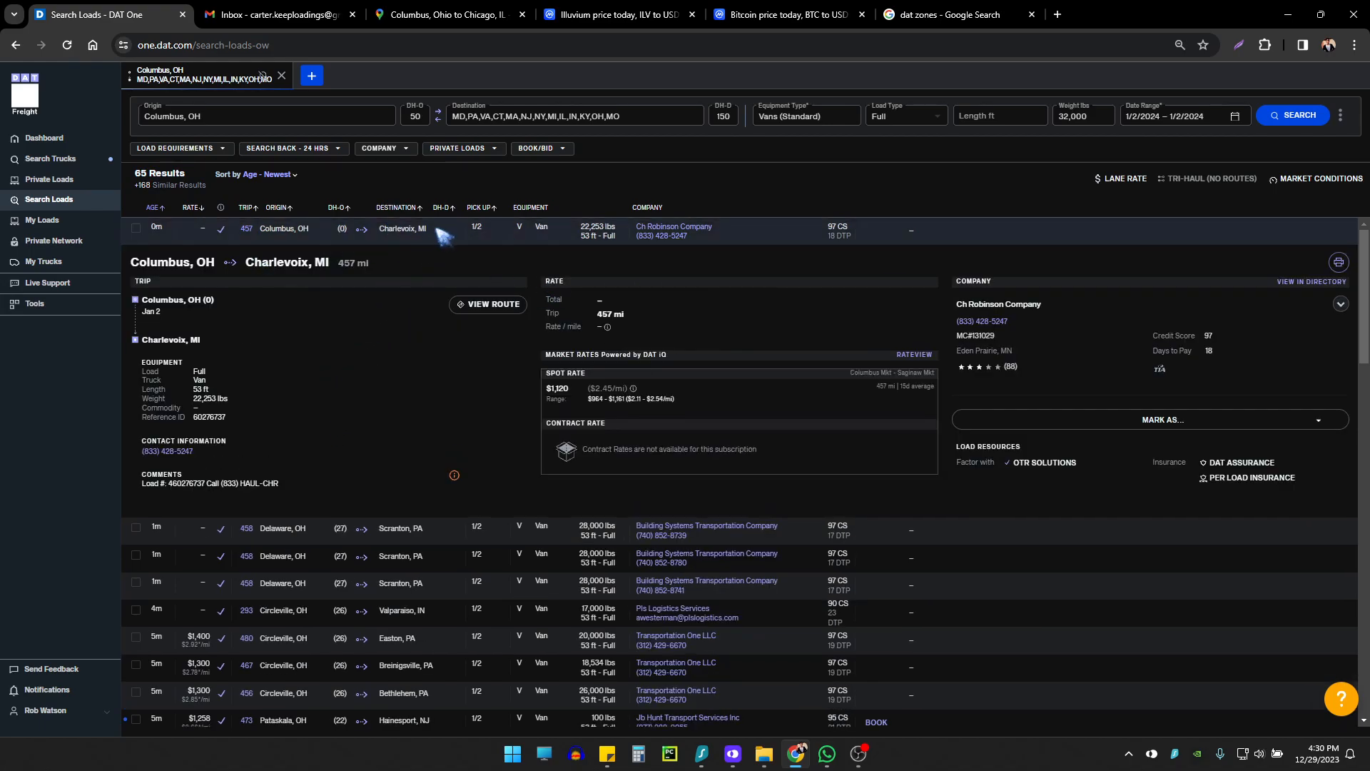
{"action": "left_click_drag", "start_coordinate": [436, 230], "coordinate": [386, 232]}
{"action": "left_click", "coordinate": [443, 236]}
{"action": "left_click", "coordinate": [435, 233]}
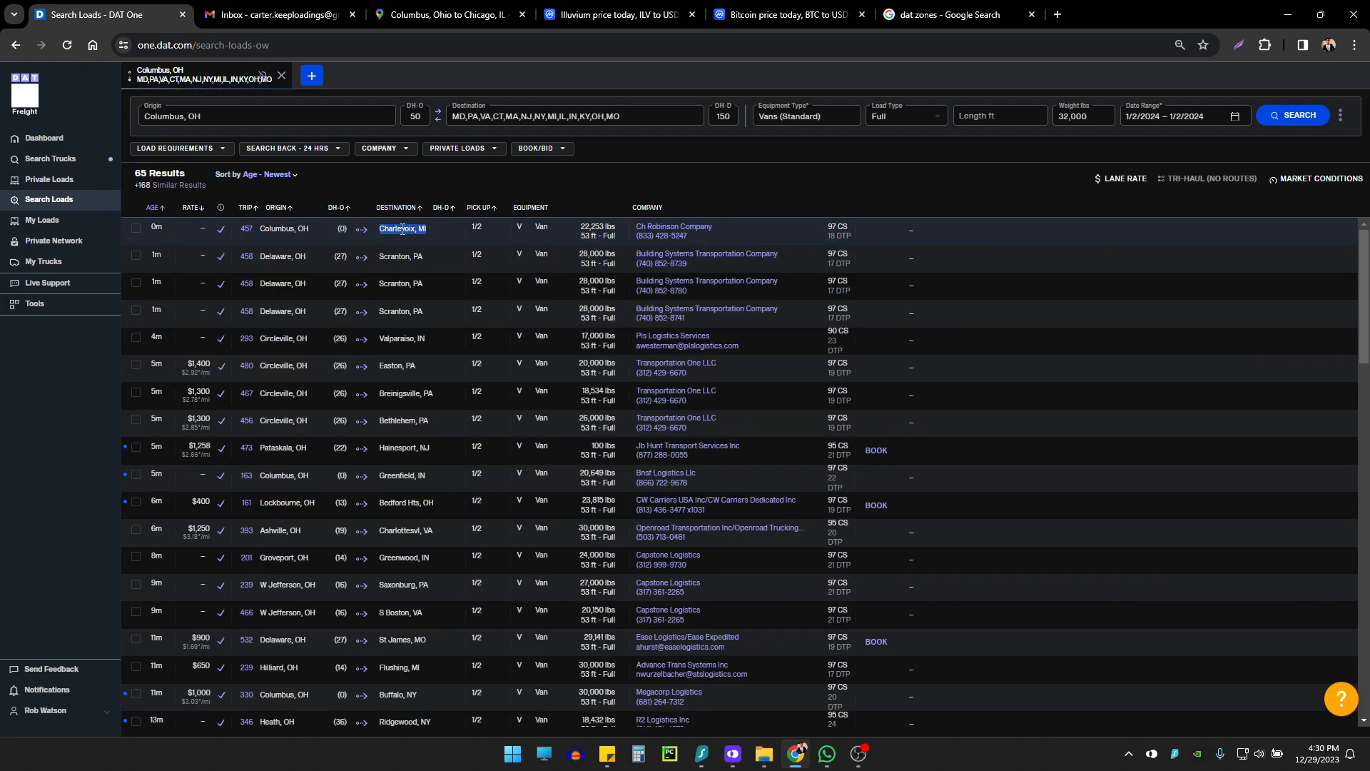
{"action": "key", "text": "ctrl+c"}
Step: In Google Maps, route from Columbus, Ohio to Charlevoix, Michigan, removing the Groveport stop, and inspect the destination area
{"action": "left_click", "coordinate": [446, 14]}
{"action": "left_click", "coordinate": [217, 199]}
{"action": "key", "text": "ctrl+v"}
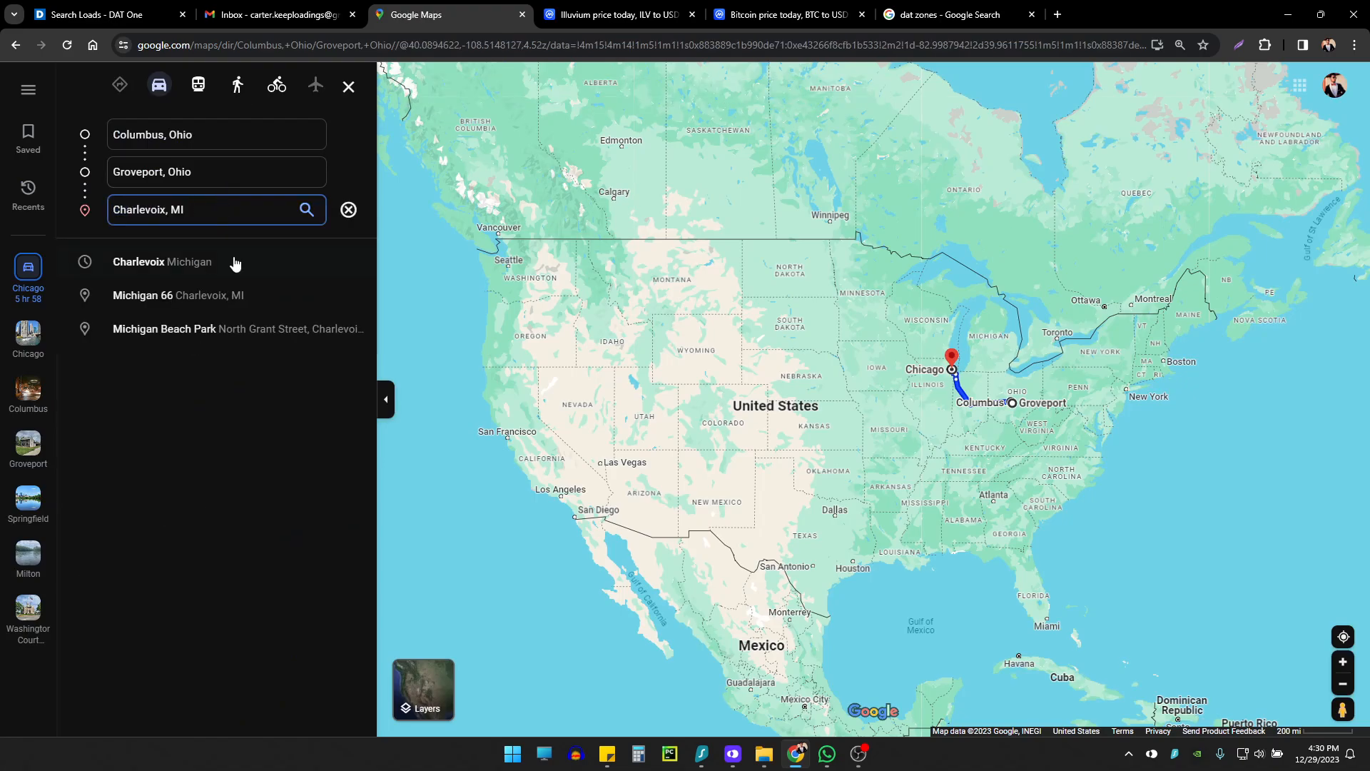
{"action": "left_click", "coordinate": [235, 264]}
{"action": "left_click", "coordinate": [349, 171]}
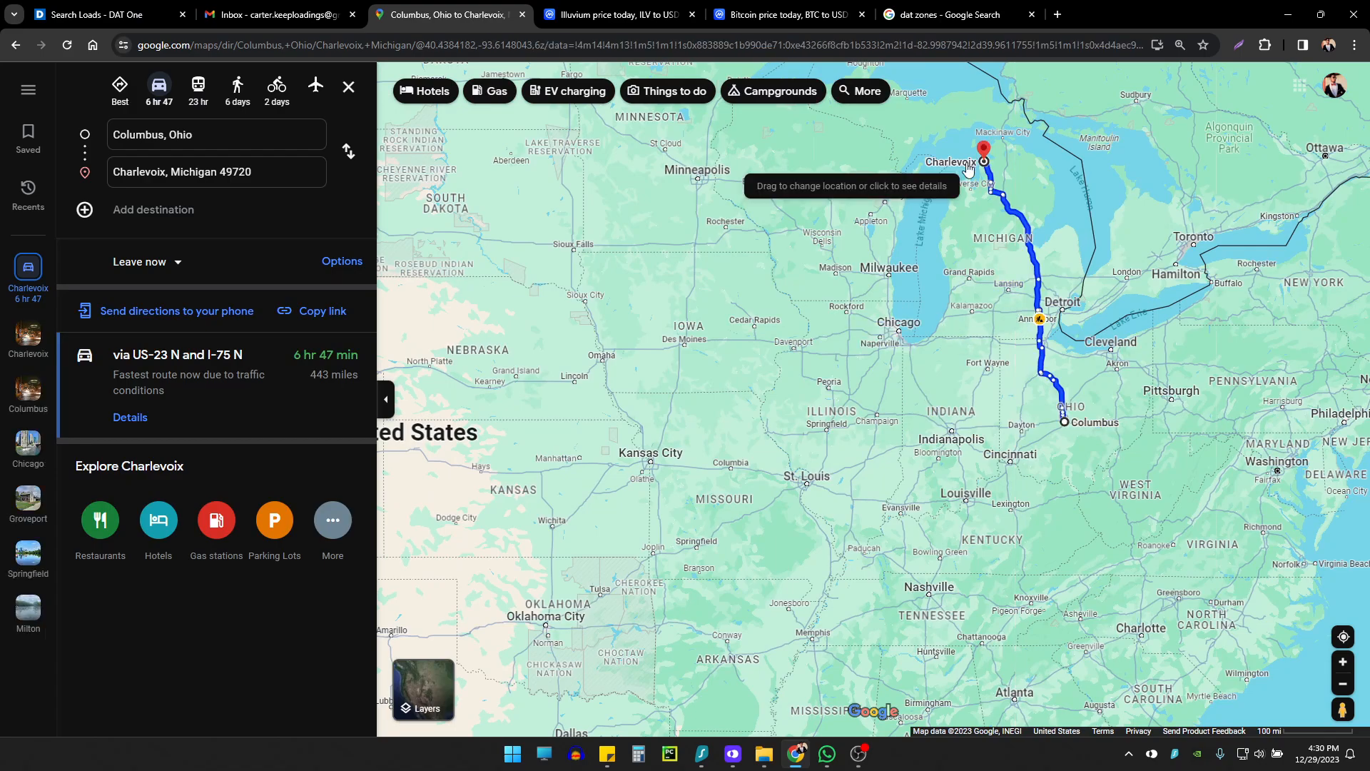
{"action": "left_click_drag", "start_coordinate": [1001, 171], "coordinate": [777, 232]}
{"action": "scroll", "coordinate": [772, 230], "scroll_direction": "up", "scroll_amount": 3}
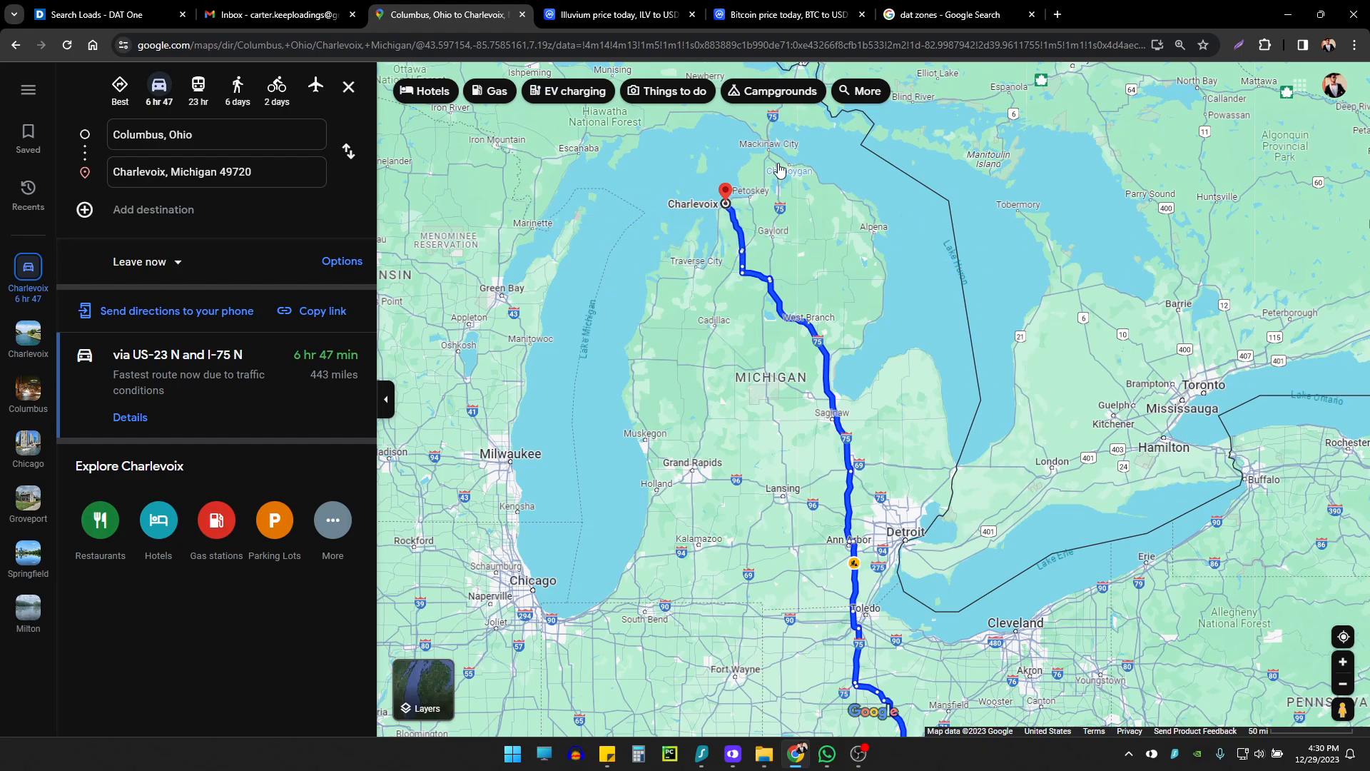
Step: Copy the Charlevoix destination from the map directions and open a new load search in DAT One
{"action": "left_click", "coordinate": [232, 181]}
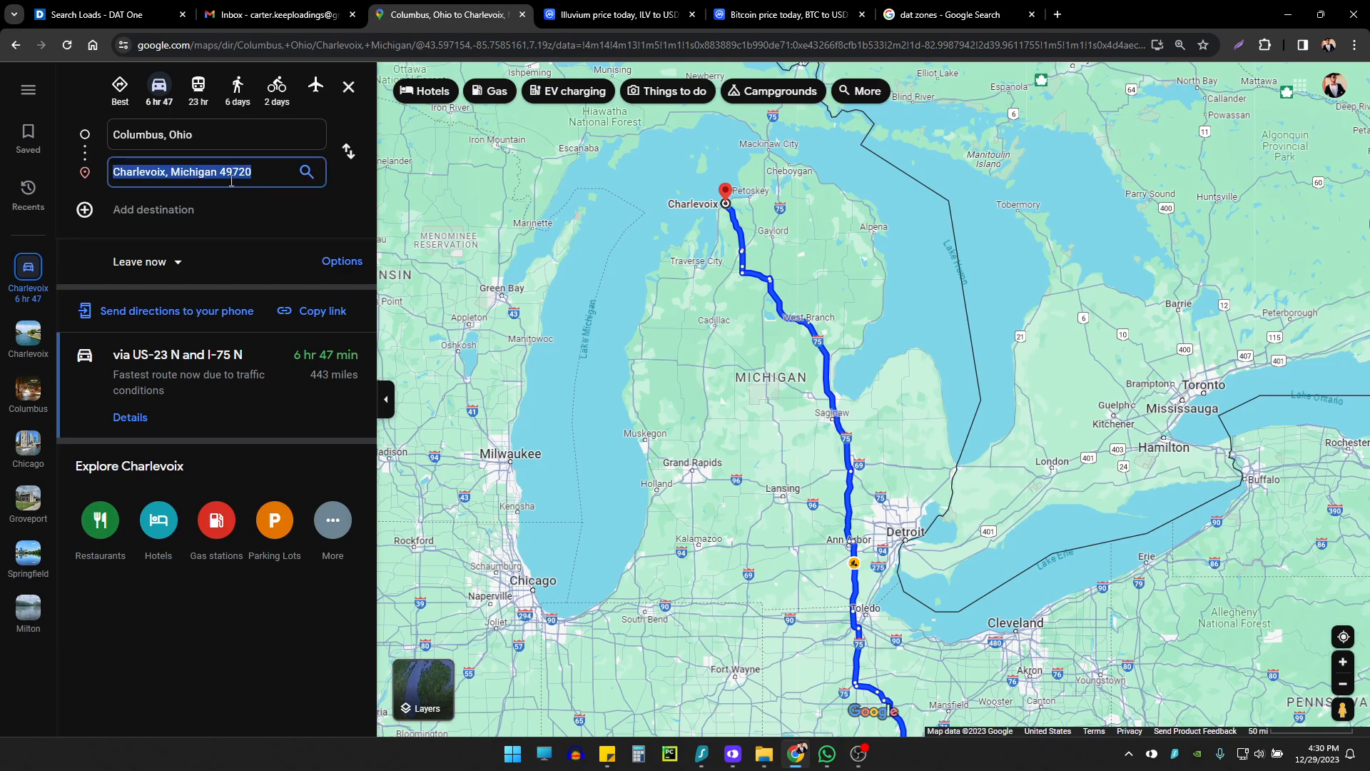
{"action": "left_click", "coordinate": [100, 13]}
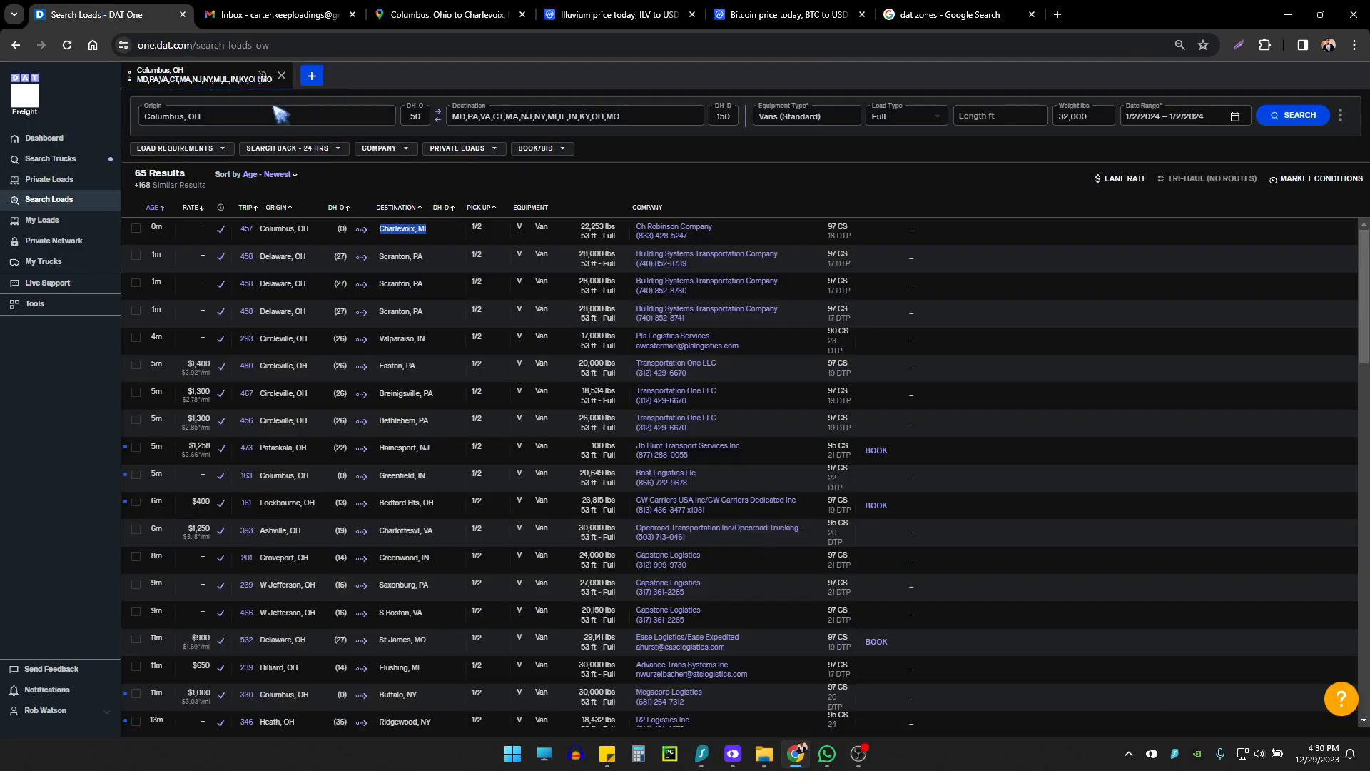
{"action": "left_click", "coordinate": [310, 77]}
{"action": "left_click", "coordinate": [939, 226]}
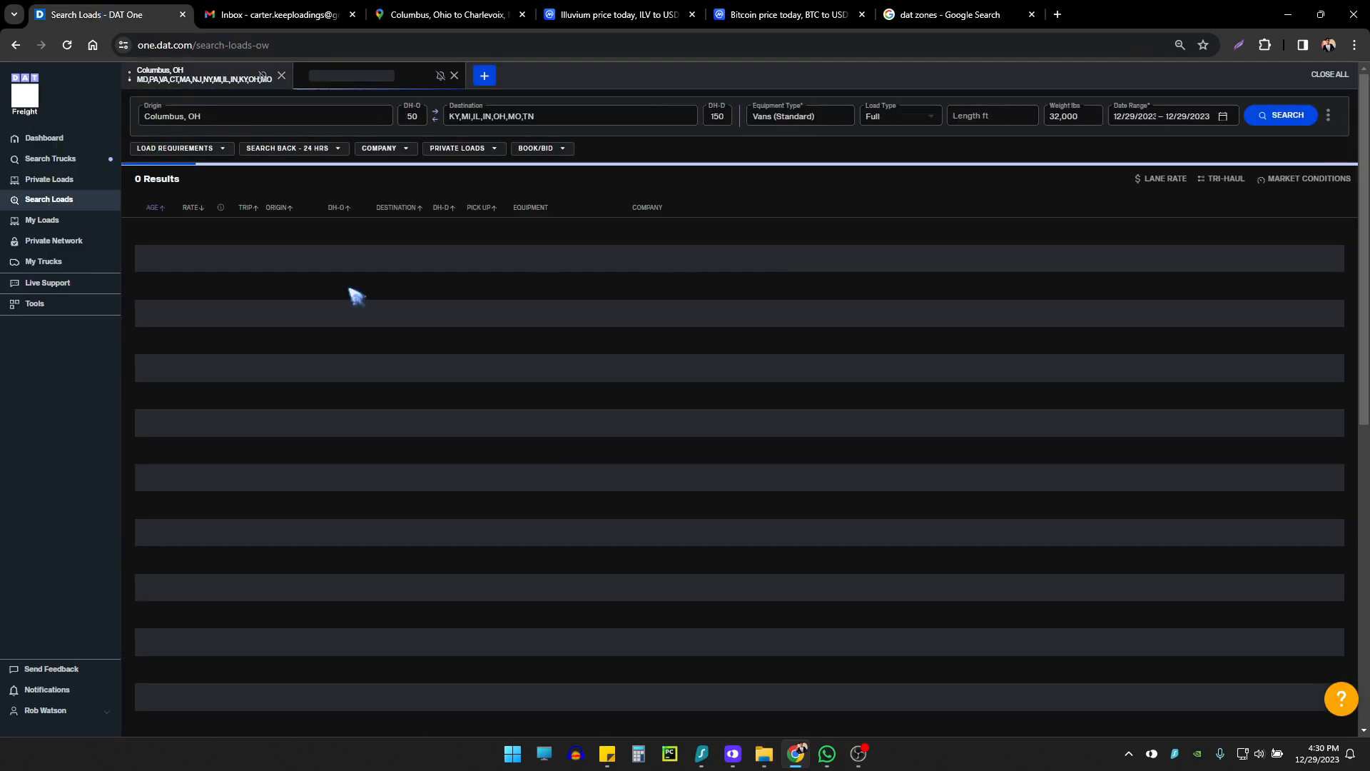
Step: Set the new search's origin to Charlevoix, MI and run the search
{"action": "left_click", "coordinate": [228, 116]}
{"action": "key", "text": "ctrl+a"}
{"action": "key", "text": "ctrl+v"}
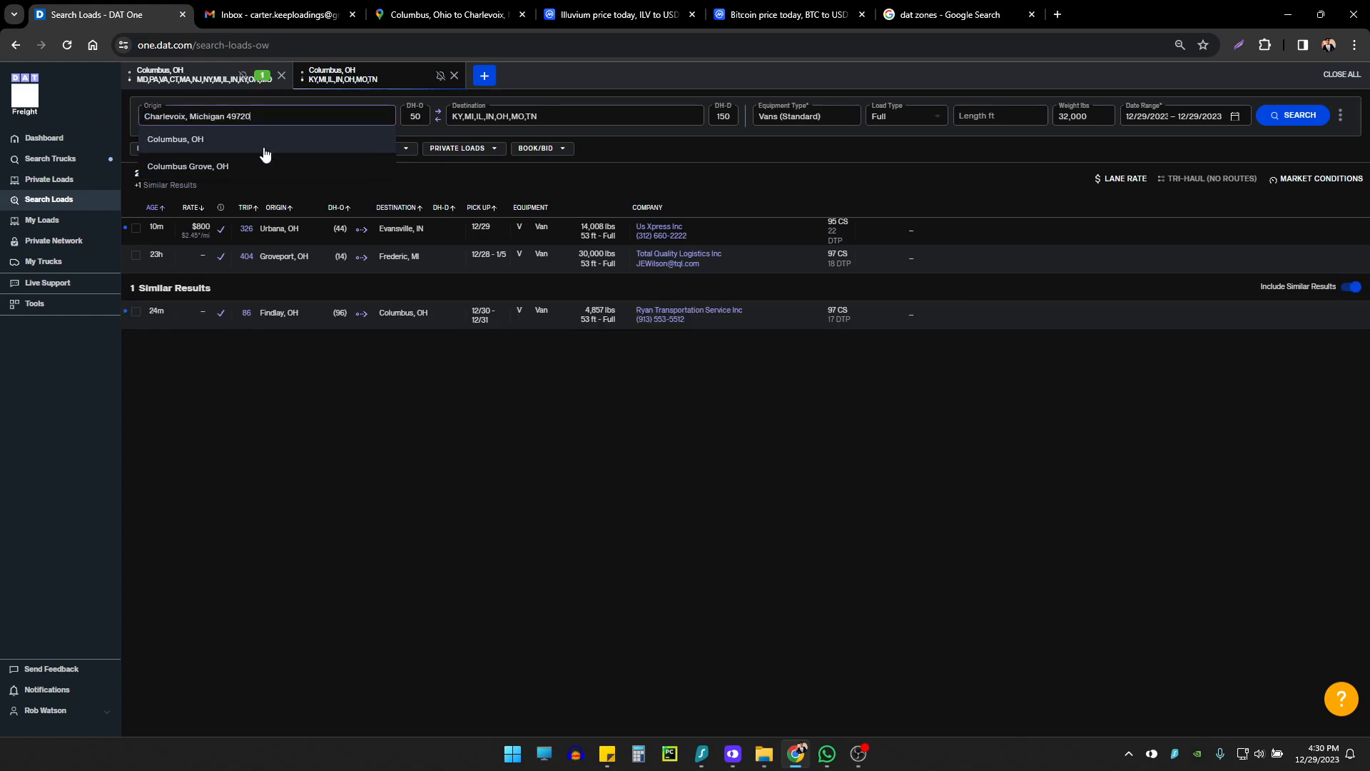
{"action": "left_click", "coordinate": [213, 143]}
{"action": "left_click", "coordinate": [1278, 118]}
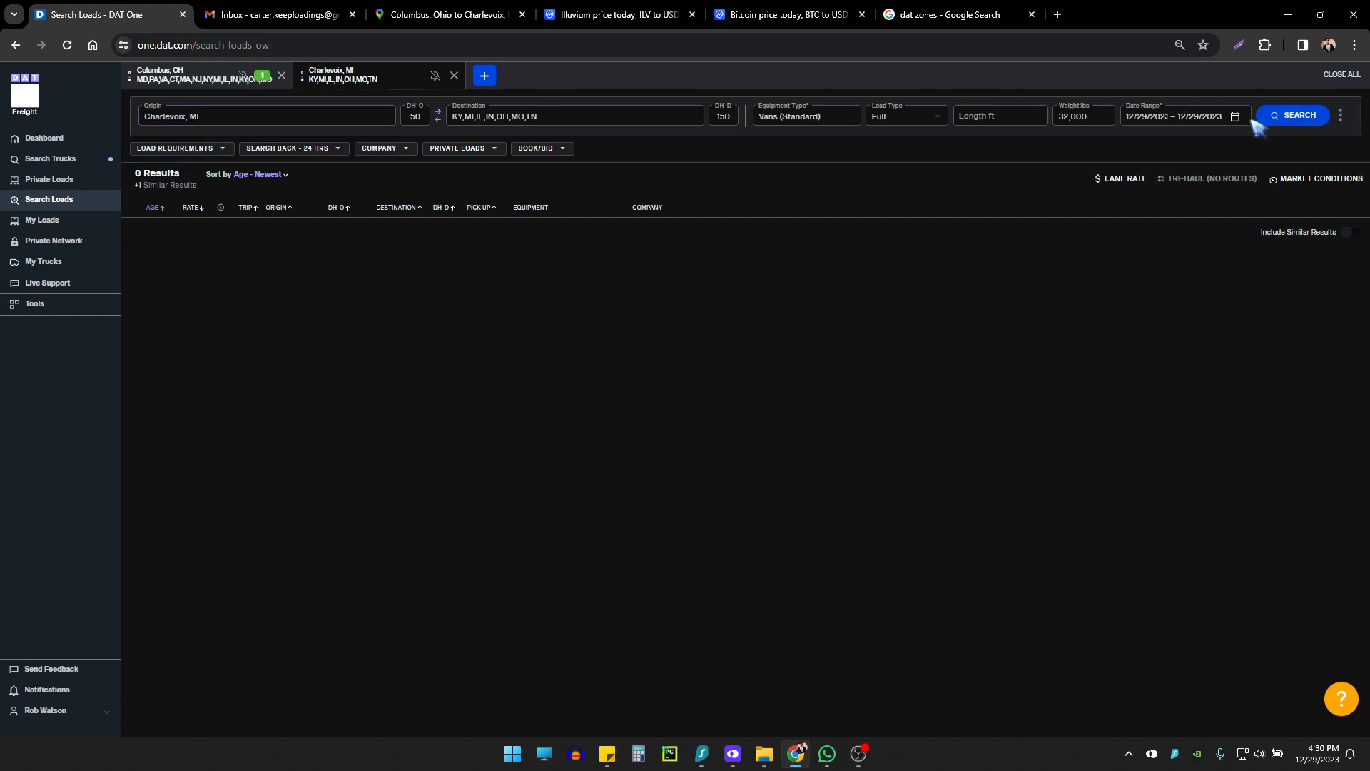
Step: Set the Charlevoix search's date range to 1/2/2024 and rerun it
{"action": "left_click", "coordinate": [1236, 117]}
{"action": "left_click", "coordinate": [1274, 153]}
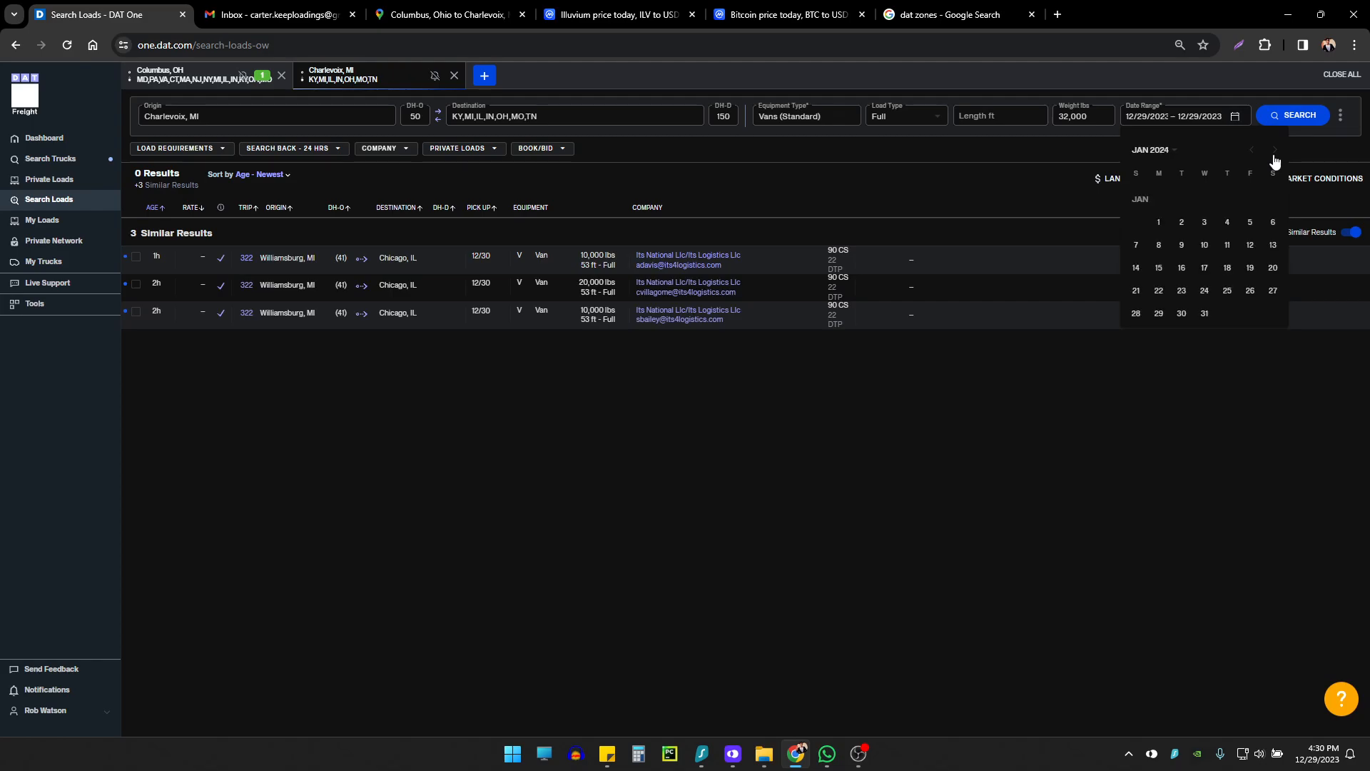
{"action": "left_click", "coordinate": [1182, 223]}
{"action": "left_click", "coordinate": [1294, 115]}
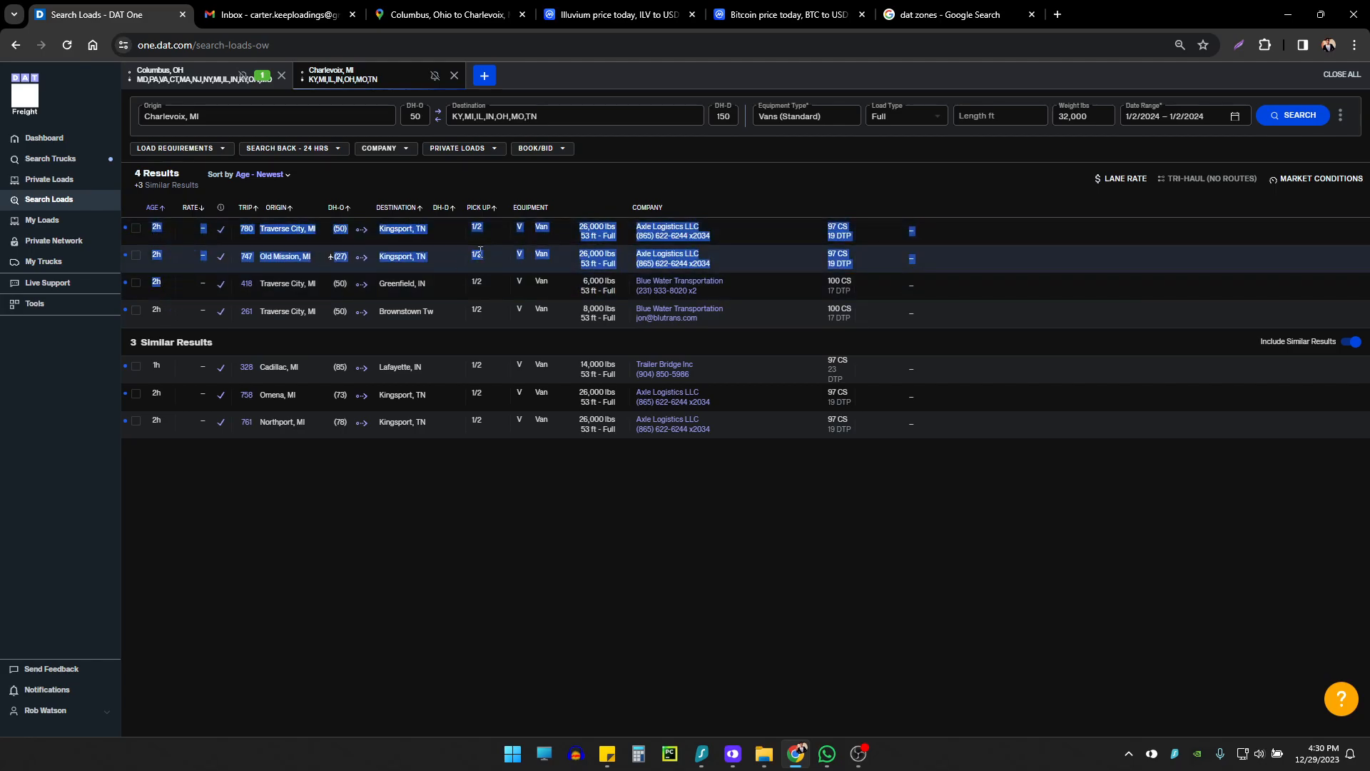
Step: Compare the Columbus, OH and Charlevoix, MI search results and close the Charlevoix search
{"action": "left_click", "coordinate": [225, 84]}
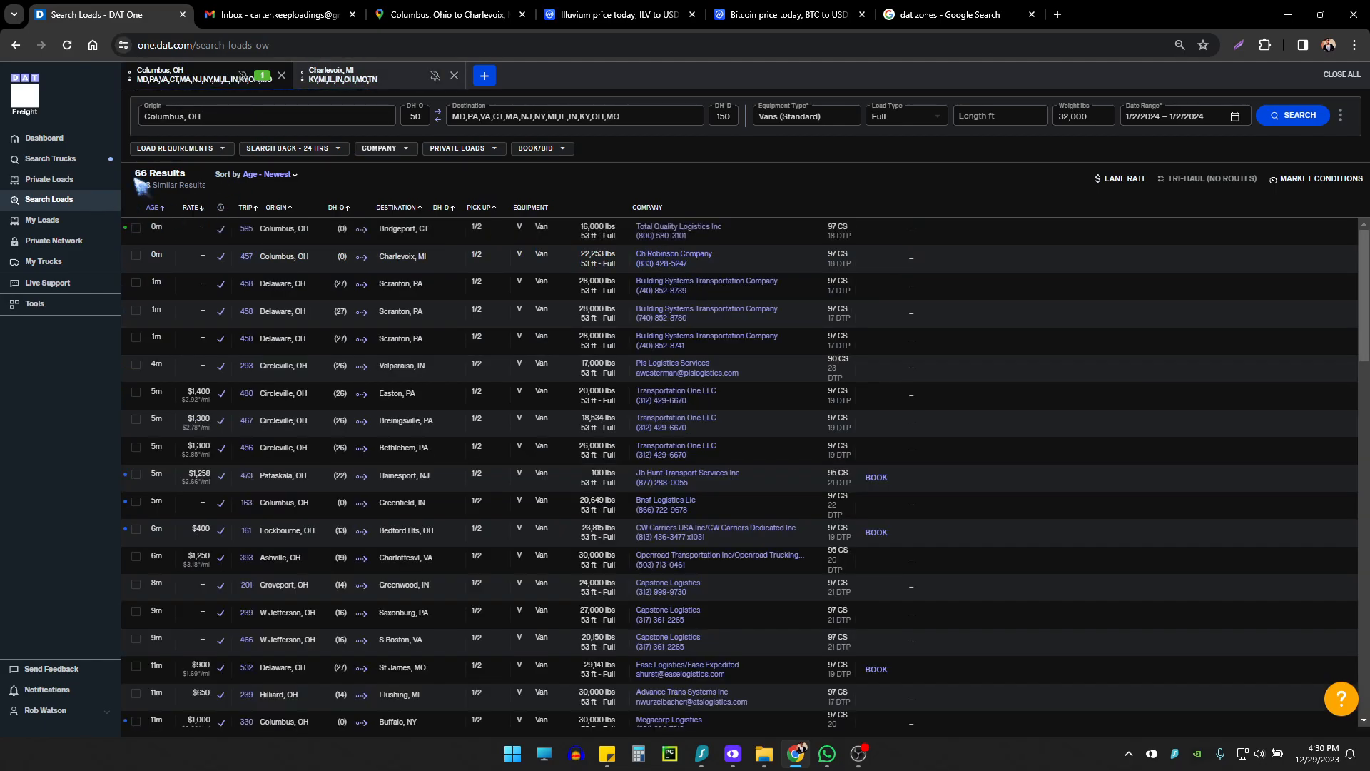
{"action": "left_click", "coordinate": [398, 83]}
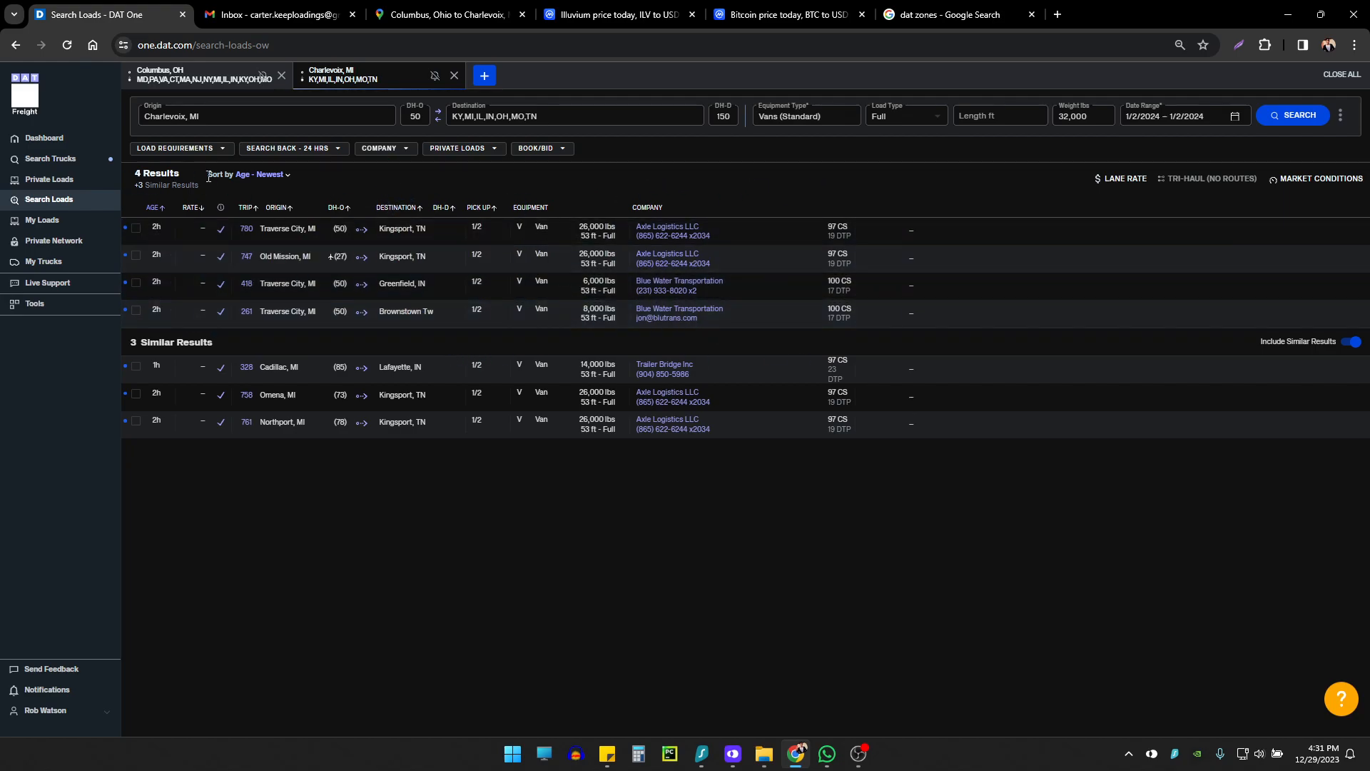
{"action": "left_click", "coordinate": [224, 83]}
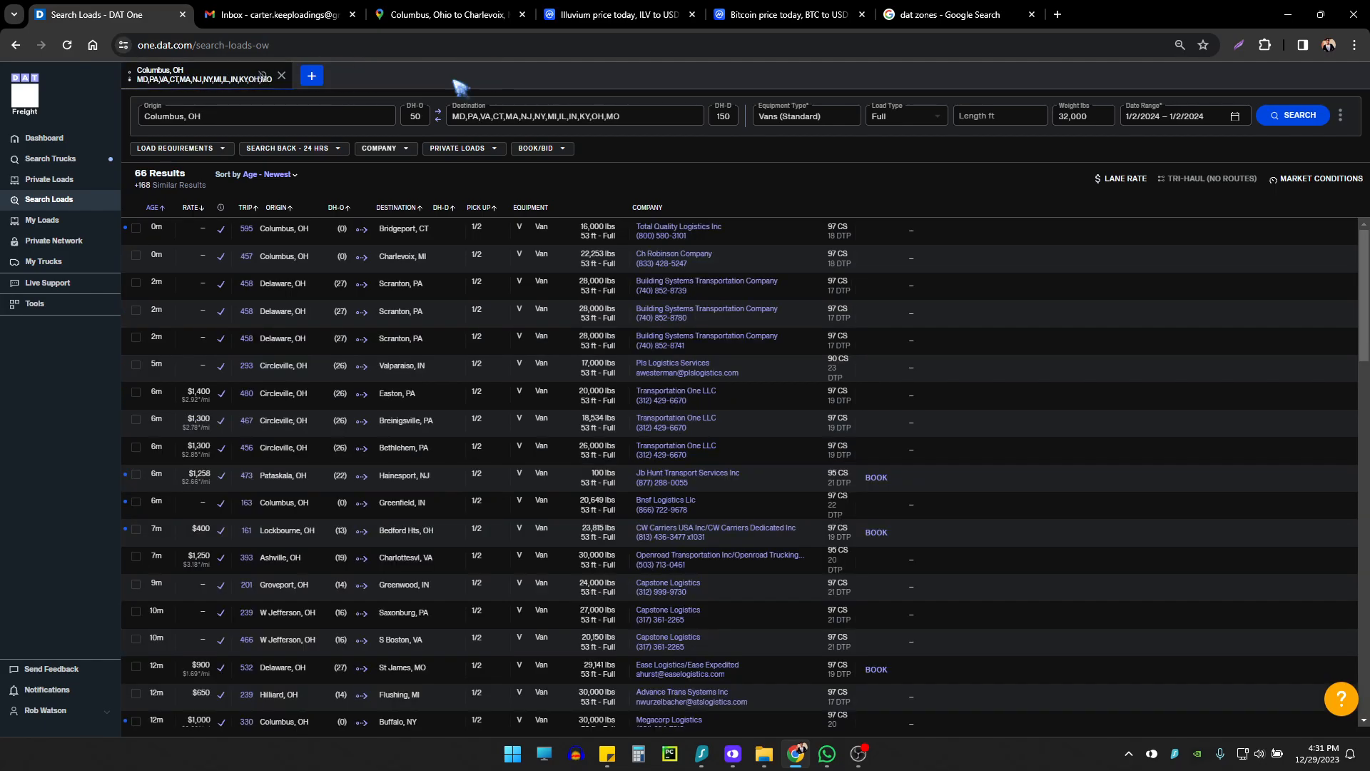
Step: Return to the Google Maps directions and move the route's destination from Charlevoix to Chicopee, MA
{"action": "left_click", "coordinate": [271, 15]}
{"action": "left_click", "coordinate": [434, 14]}
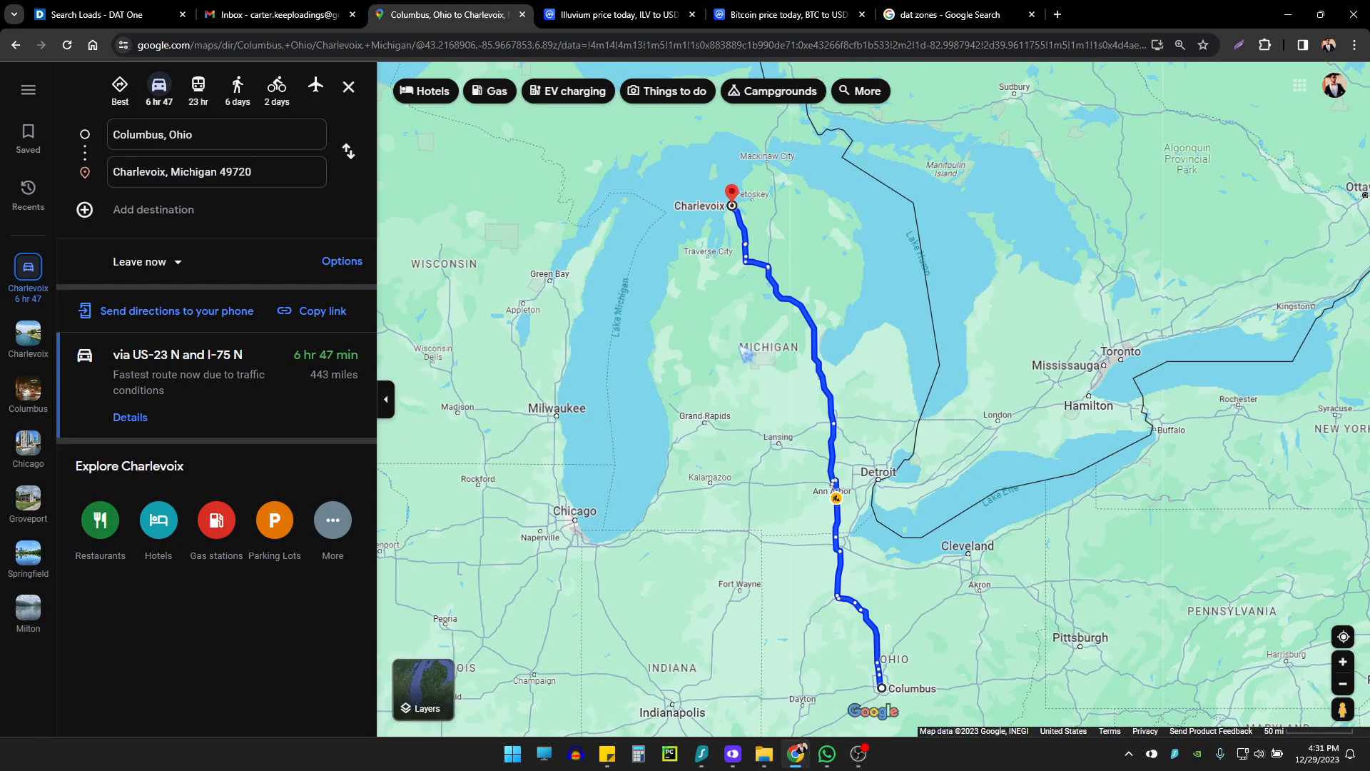
{"action": "mouse_move", "coordinate": [739, 378]}
{"action": "left_mouse_down"}
{"action": "mouse_move", "coordinate": [650, 215]}
{"action": "mouse_move", "coordinate": [756, 439]}
{"action": "mouse_move", "coordinate": [1031, 428]}
{"action": "mouse_move", "coordinate": [982, 499]}
{"action": "mouse_move", "coordinate": [970, 480]}
{"action": "mouse_move", "coordinate": [914, 555]}
{"action": "mouse_move", "coordinate": [1014, 444]}
{"action": "mouse_move", "coordinate": [1039, 380]}
{"action": "mouse_move", "coordinate": [1129, 340]}
{"action": "mouse_move", "coordinate": [1071, 375]}
{"action": "mouse_move", "coordinate": [1129, 363]}
{"action": "left_mouse_up"}
{"action": "scroll", "coordinate": [713, 391], "scroll_direction": "down", "scroll_amount": 2}
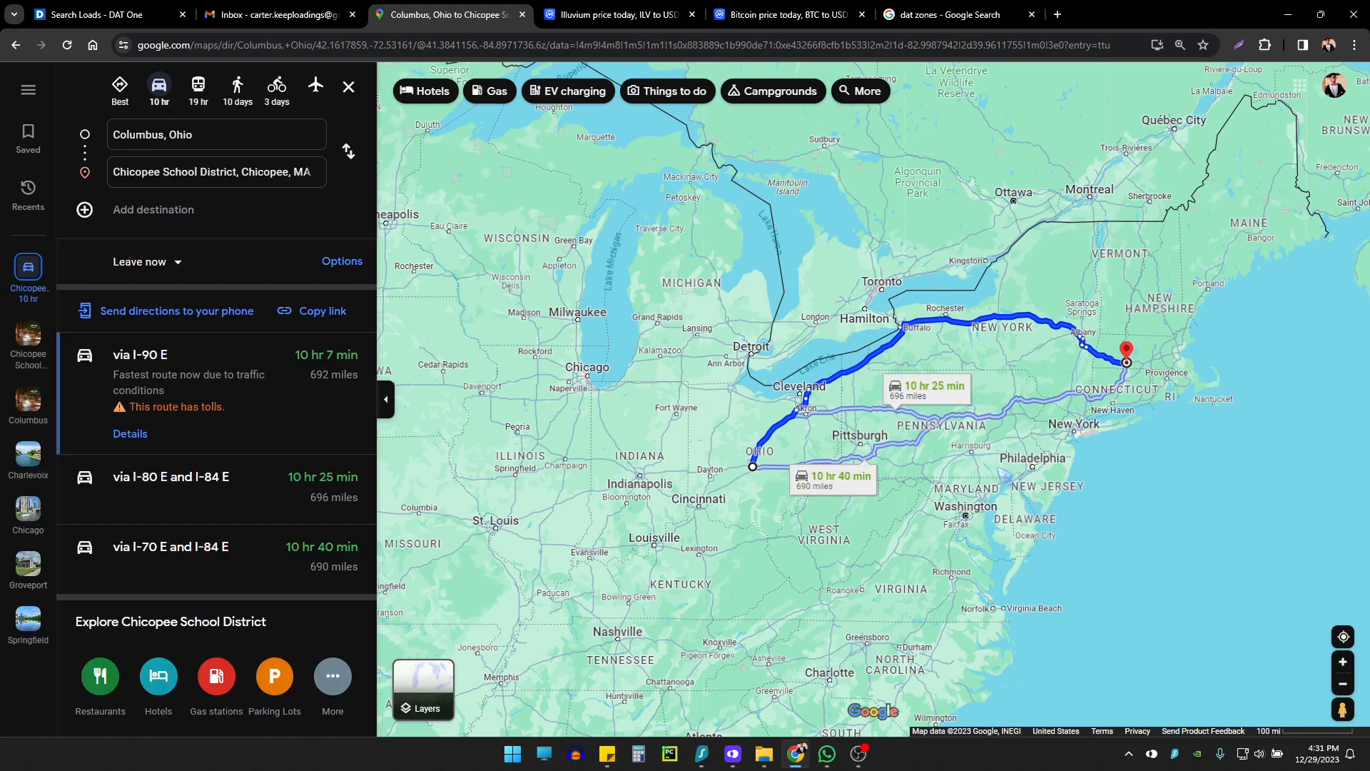
Step: Close the "dat zones" Google search page and return to the DAT One load search
{"action": "left_click", "coordinate": [1032, 14]}
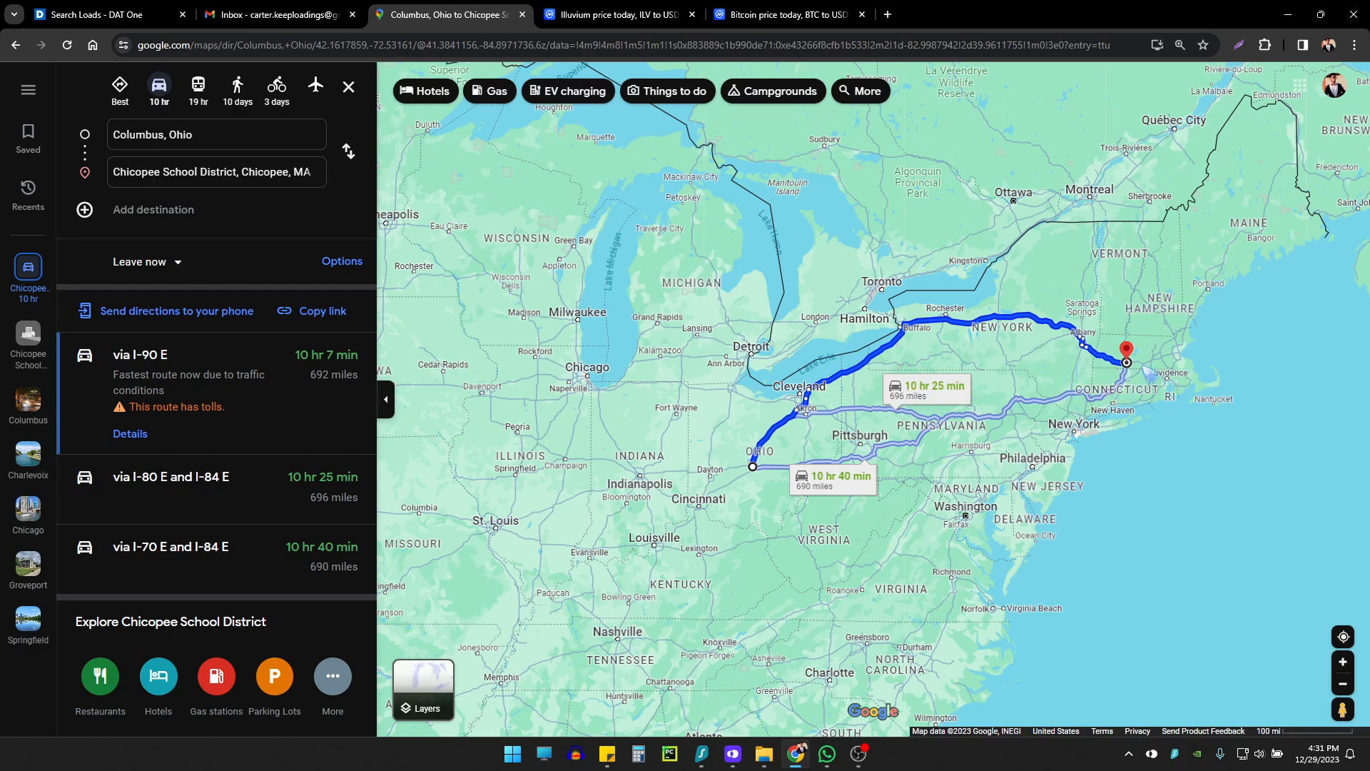
{"action": "left_click", "coordinate": [93, 14]}
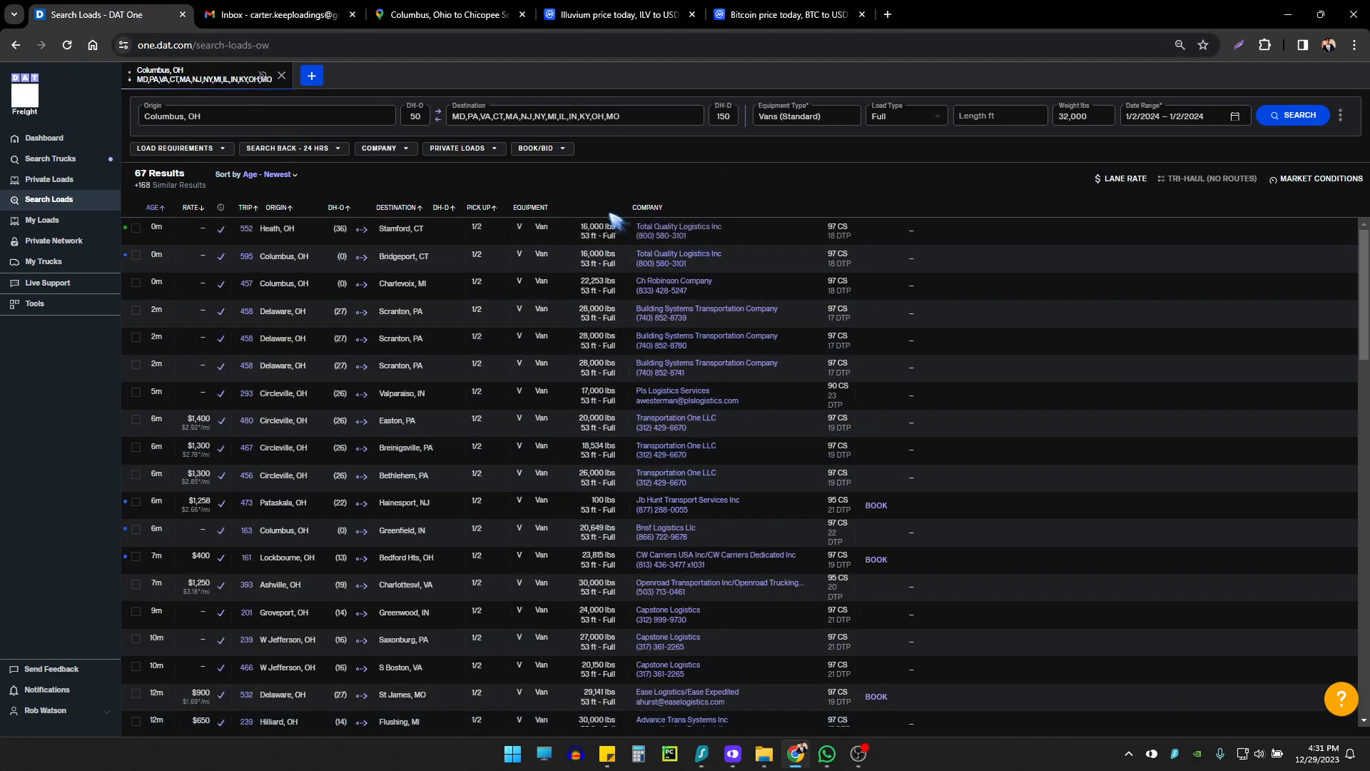
{"action": "left_click", "coordinate": [859, 757]}
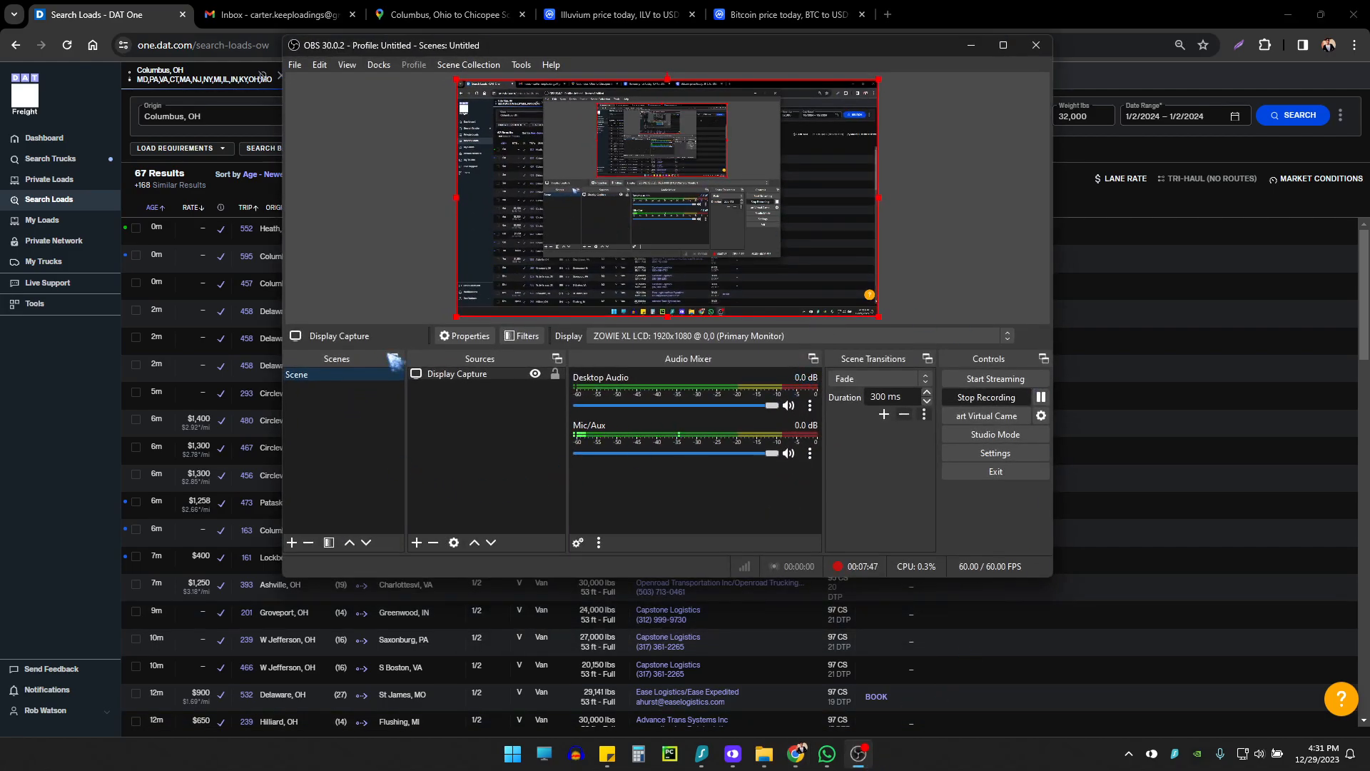